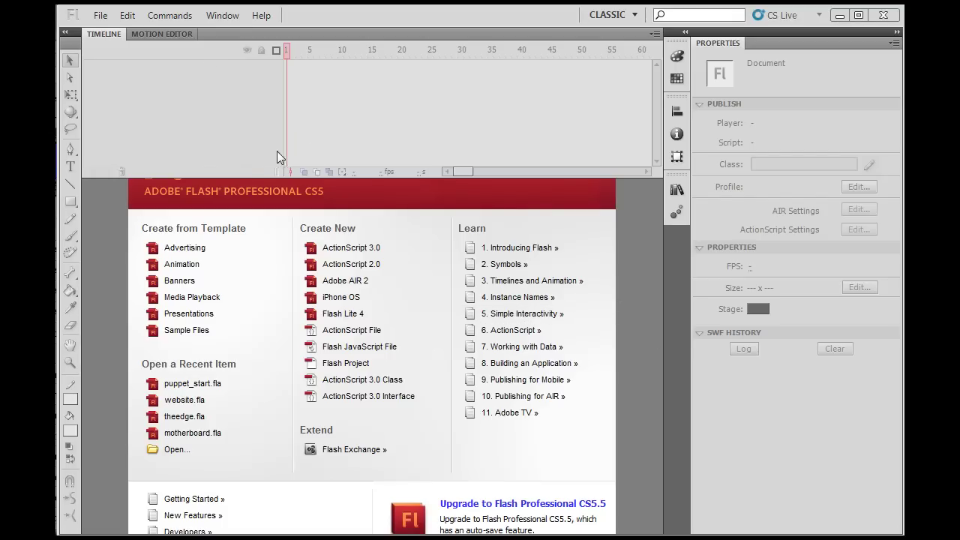
# Reset the Classic workspace through Window > Workspace so panels return to their default layout
pyautogui.click(223, 15)
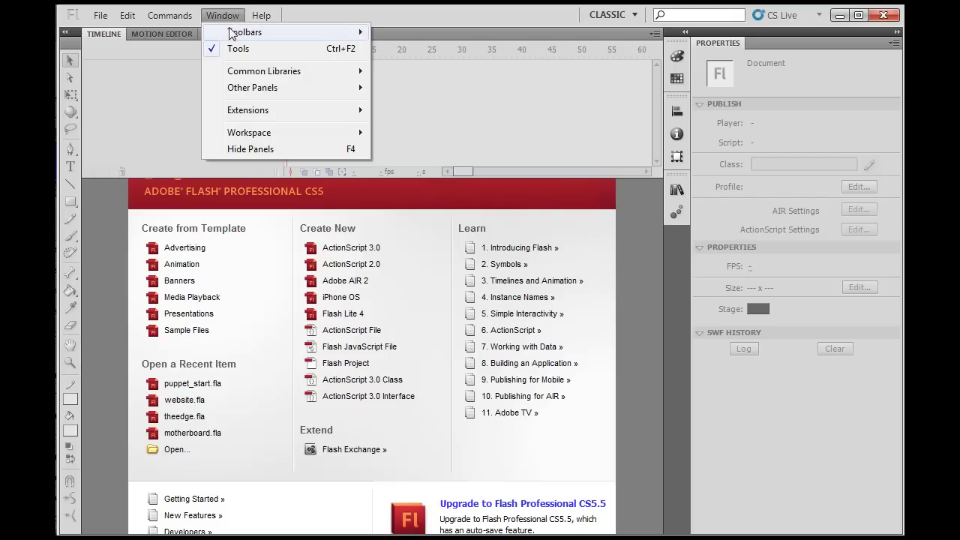
pyautogui.moveTo(251, 135)
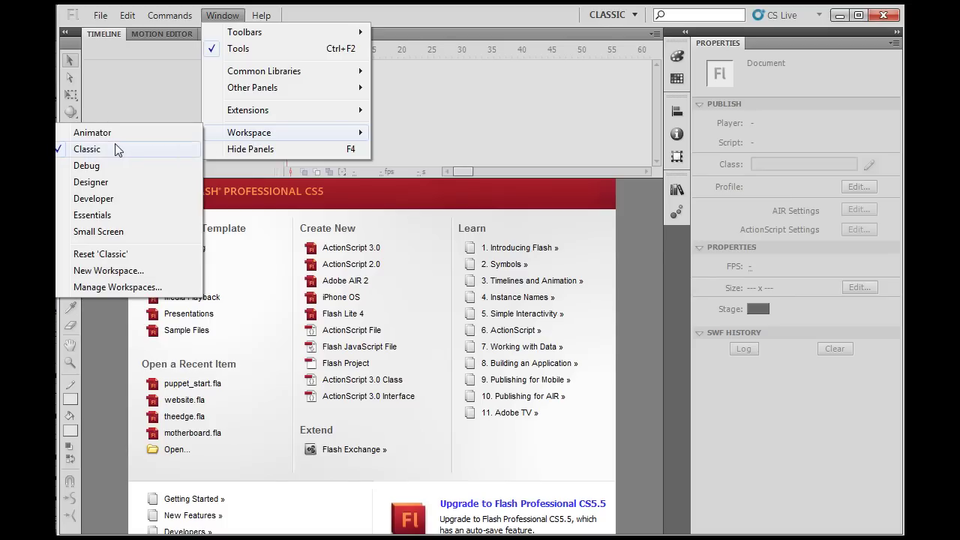
pyautogui.click(106, 253)
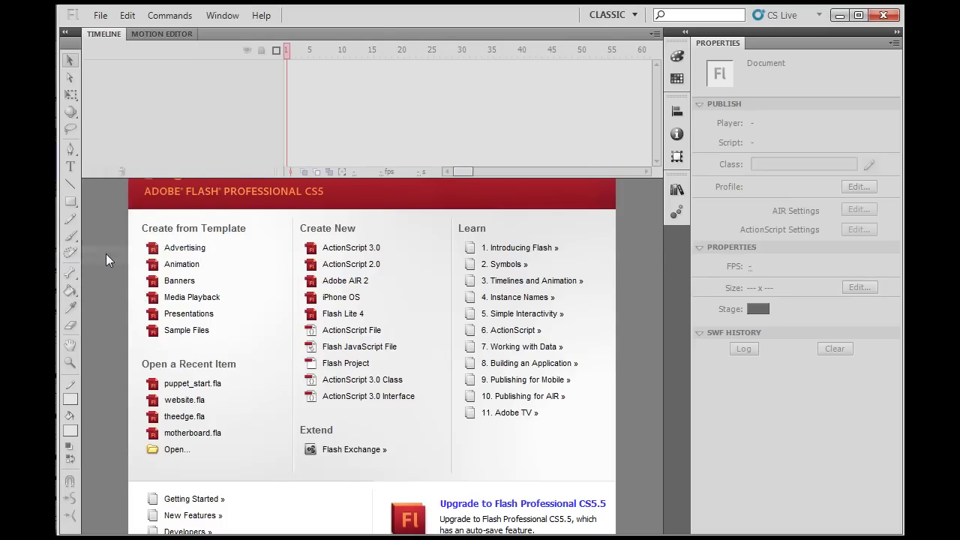
# Create a new ActionScript 2.0 document, Untitled-2 at 550 x 400 px, and keep the Classic workspace
pyautogui.click(341, 268)
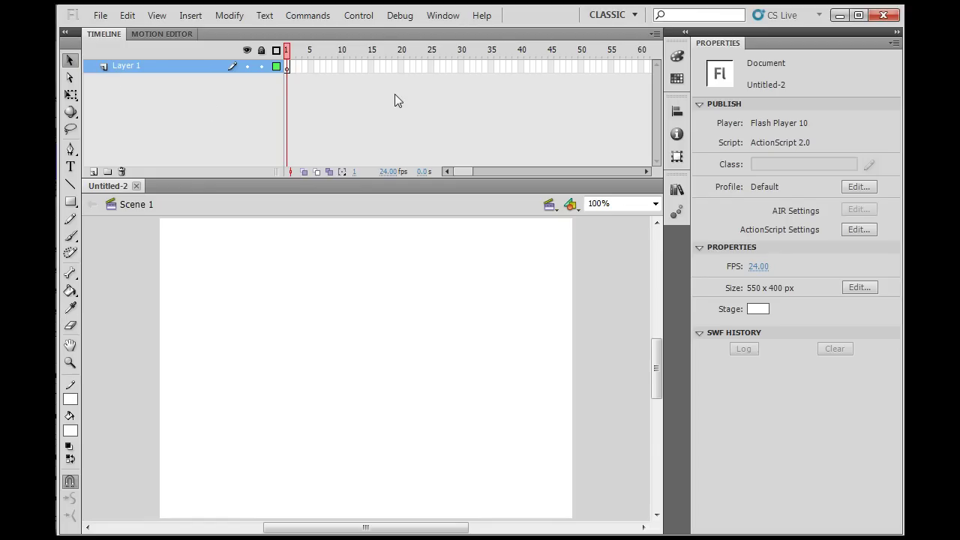
pyautogui.click(450, 17)
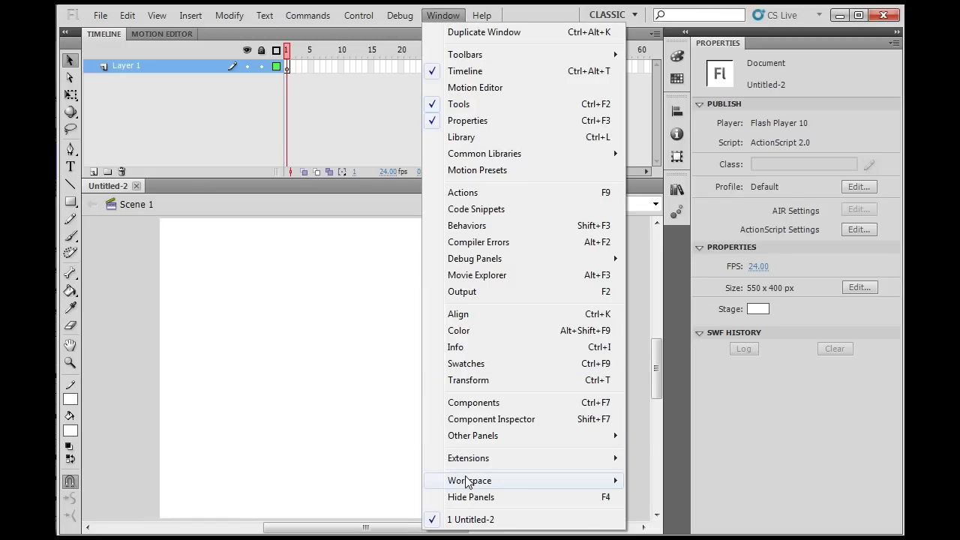
pyautogui.moveTo(468, 482)
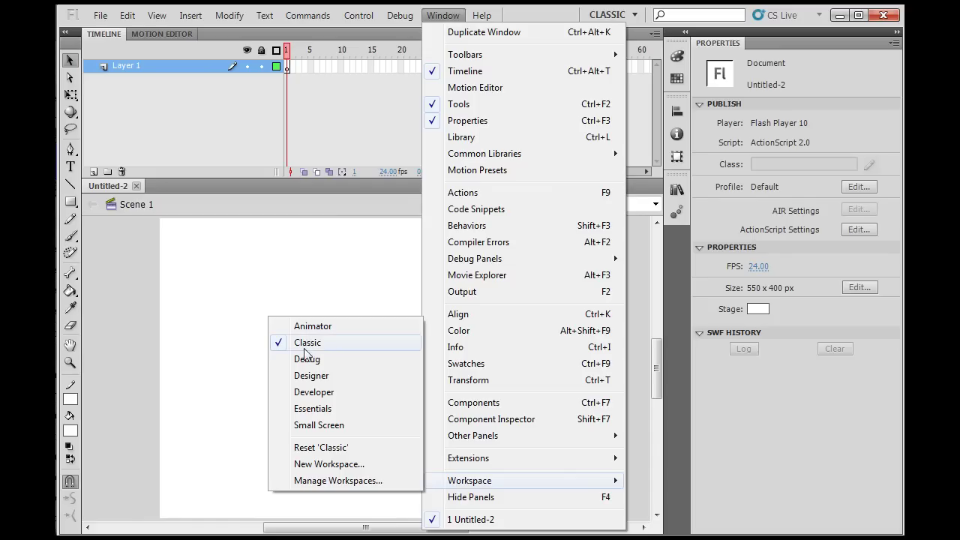
pyautogui.click(117, 318)
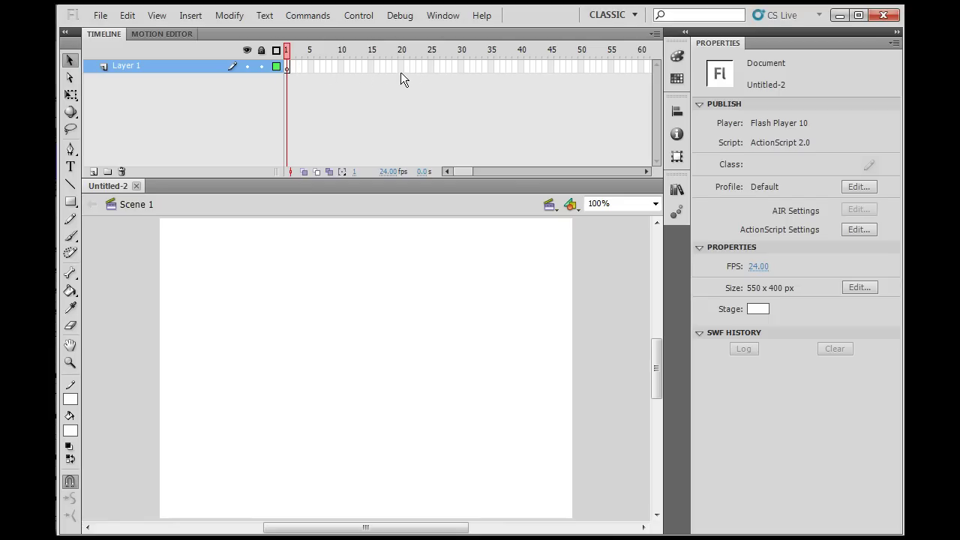
# Set the stage background to dark grey and select the Oval tool
pyautogui.click(759, 309)
pyautogui.click(767, 350)
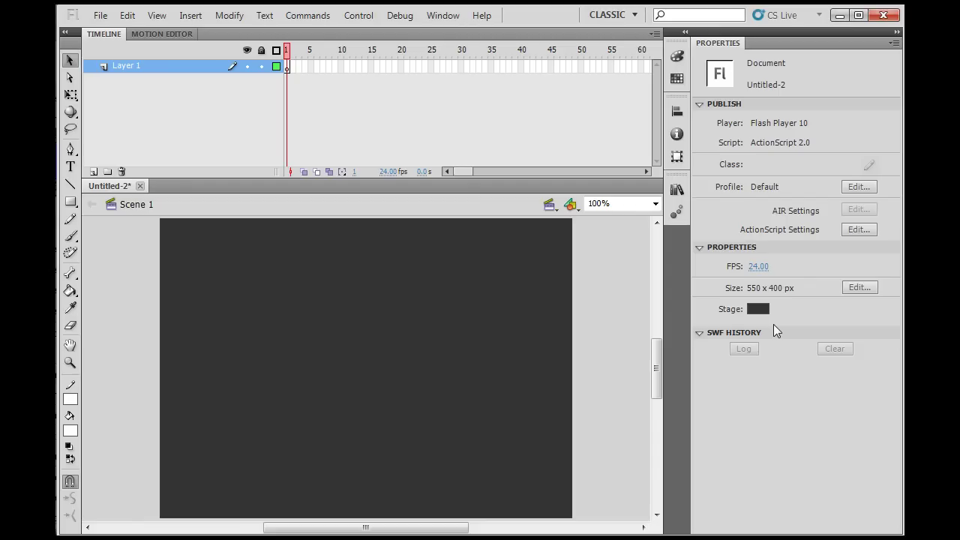
pyautogui.click(71, 203)
pyautogui.click(71, 204)
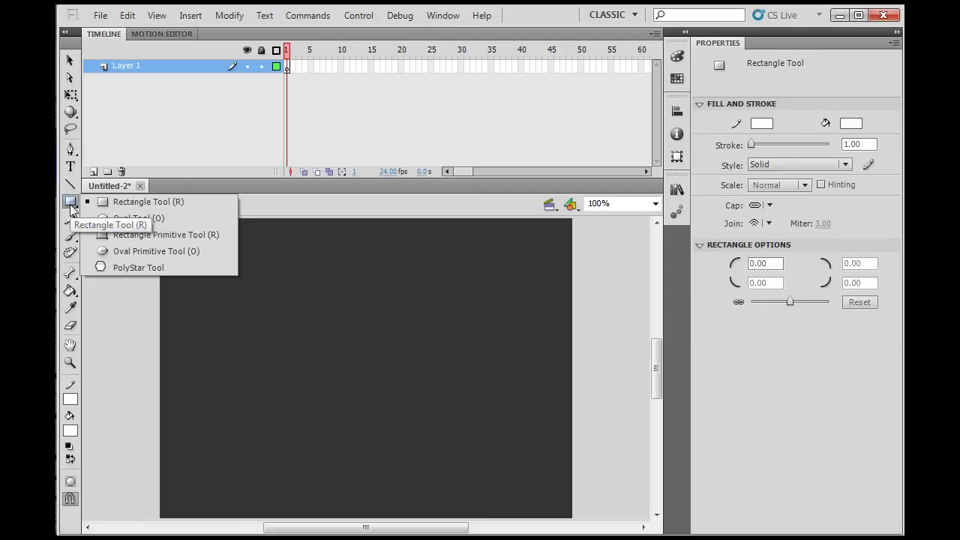
pyautogui.click(144, 218)
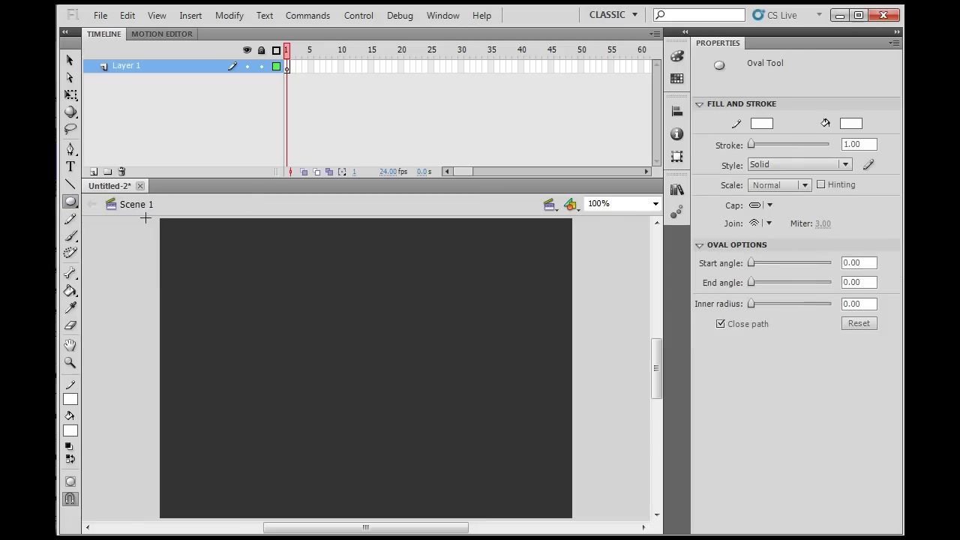
# Draw a red-filled circle with a dark purple outline near the stage's top-left
pyautogui.click(71, 396)
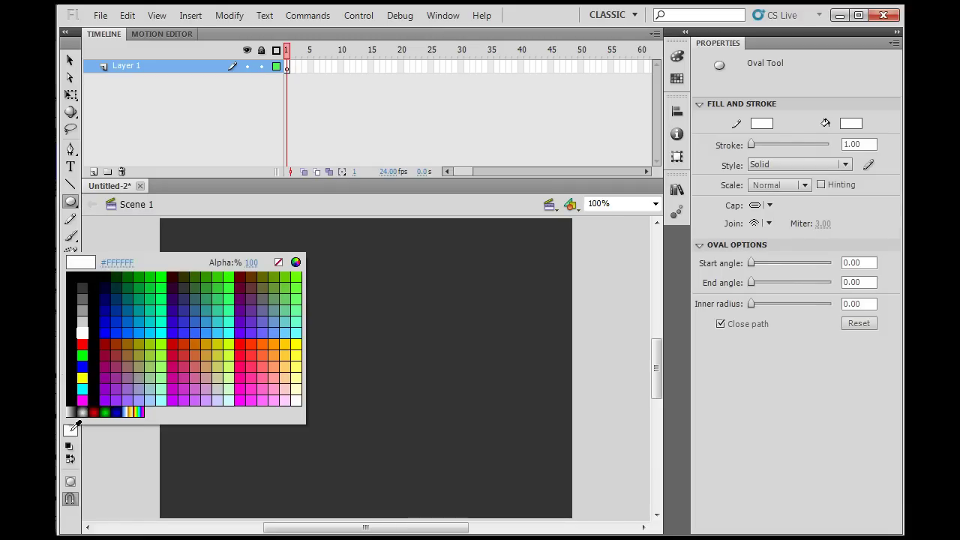
pyautogui.click(82, 342)
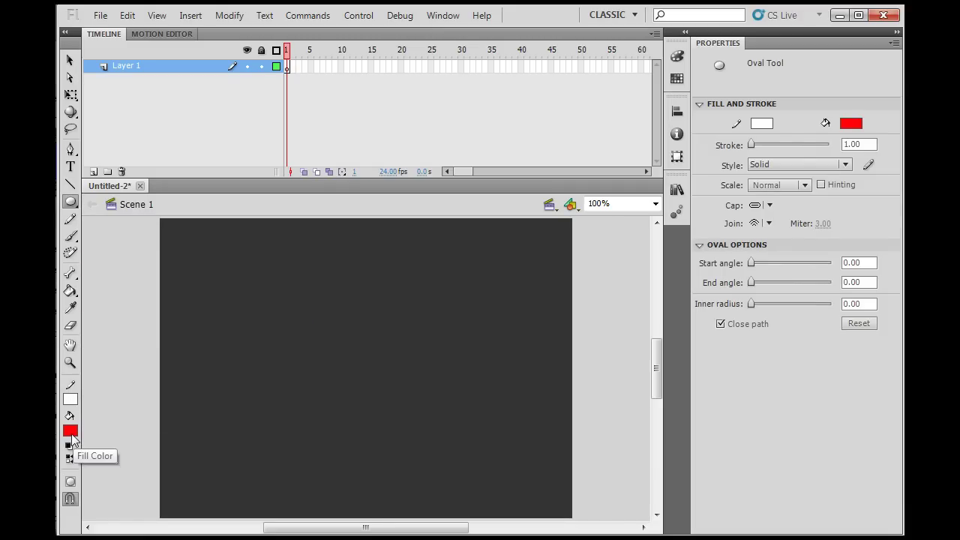
pyautogui.click(70, 431)
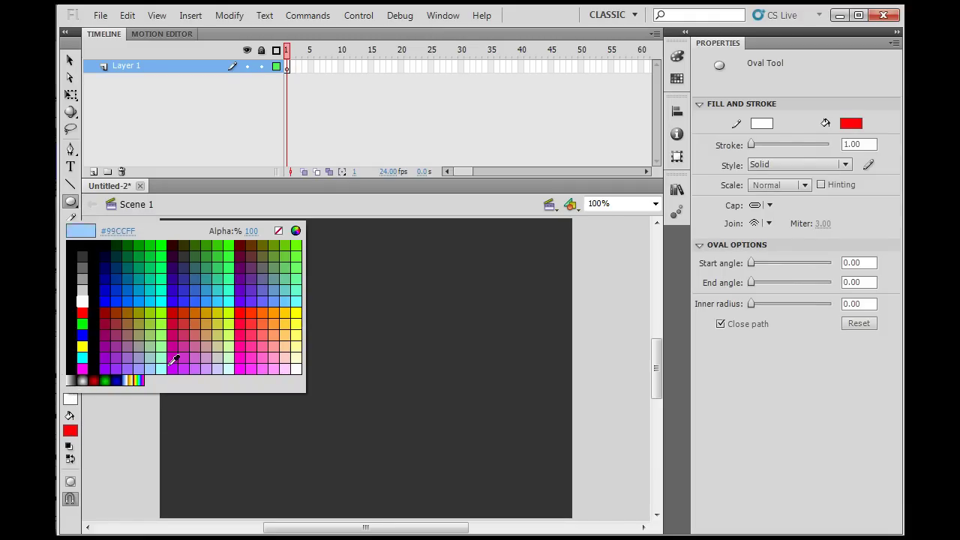
pyautogui.click(173, 269)
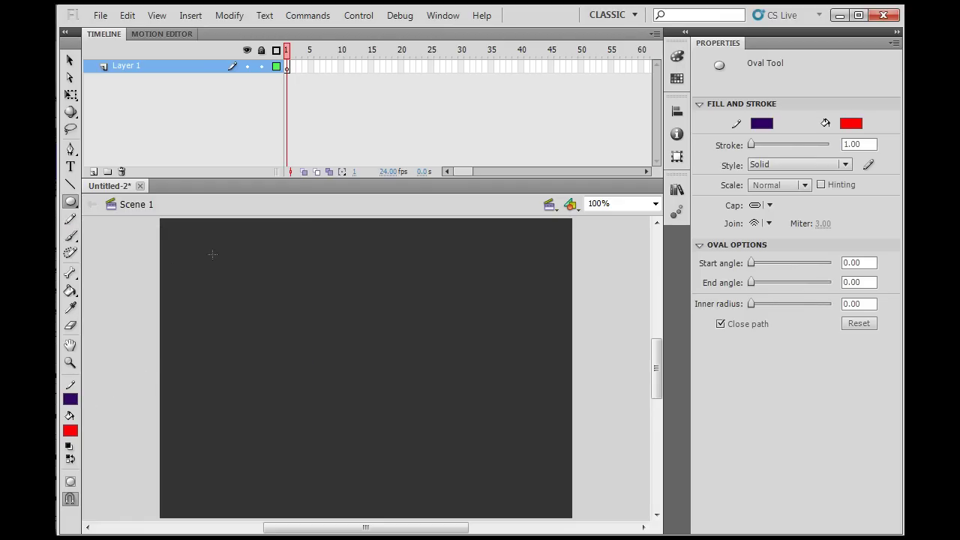
pyautogui.moveTo(212, 255); pyautogui.dragTo(247, 283)
# Pull the circle's red fill away from its purple outline with the Selection tool
pyautogui.press('v')
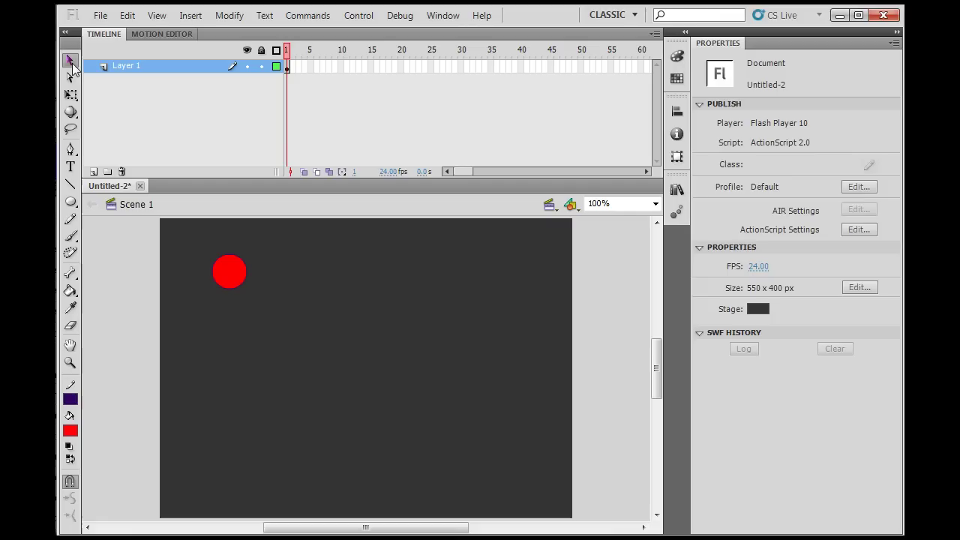
pyautogui.click(233, 279)
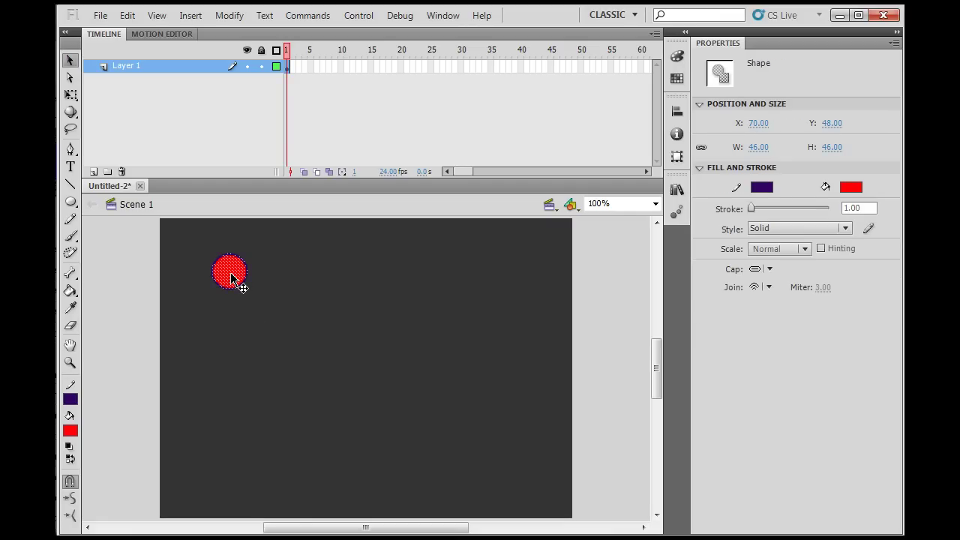
pyautogui.click(274, 315)
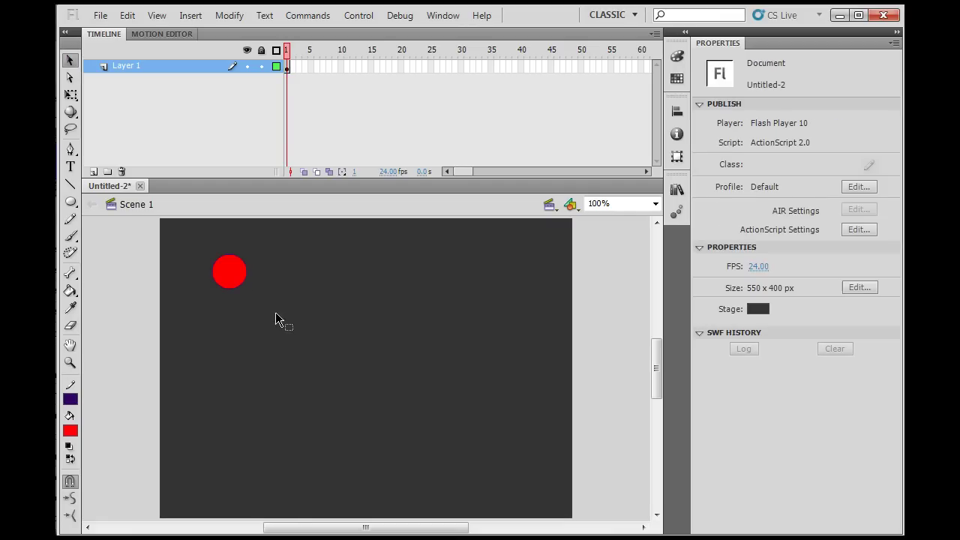
pyautogui.click(234, 281)
pyautogui.moveTo(233, 281); pyautogui.dragTo(298, 286)
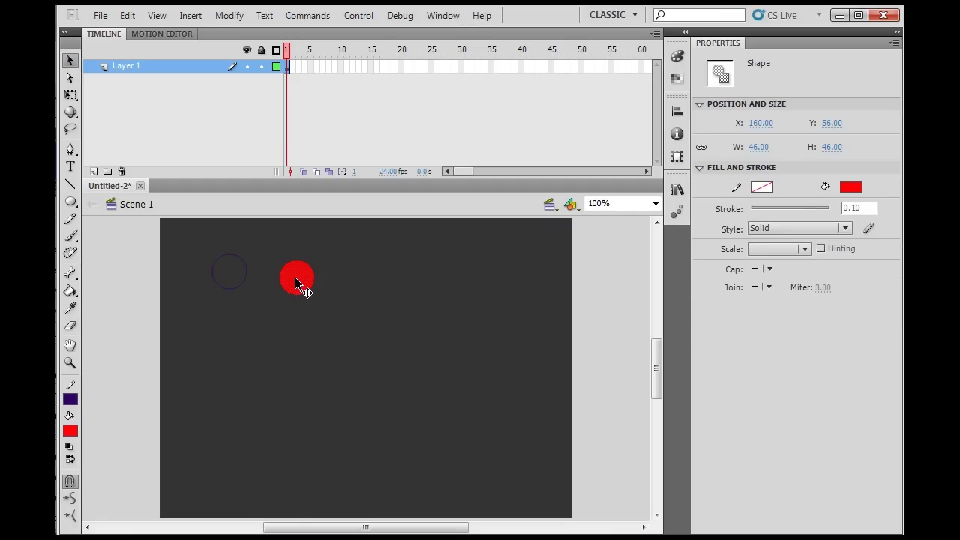
pyautogui.click(243, 290)
pyautogui.click(242, 289)
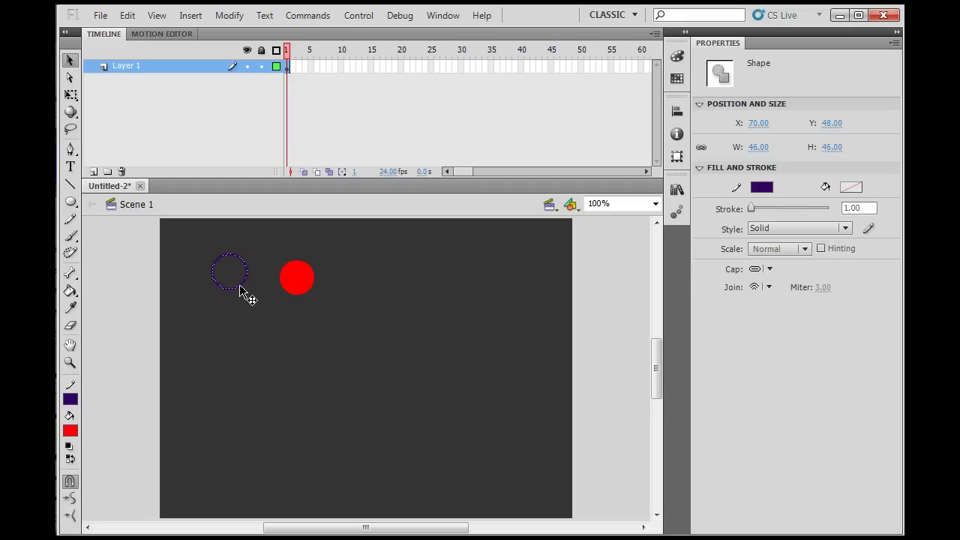
pyautogui.moveTo(241, 288); pyautogui.dragTo(257, 300)
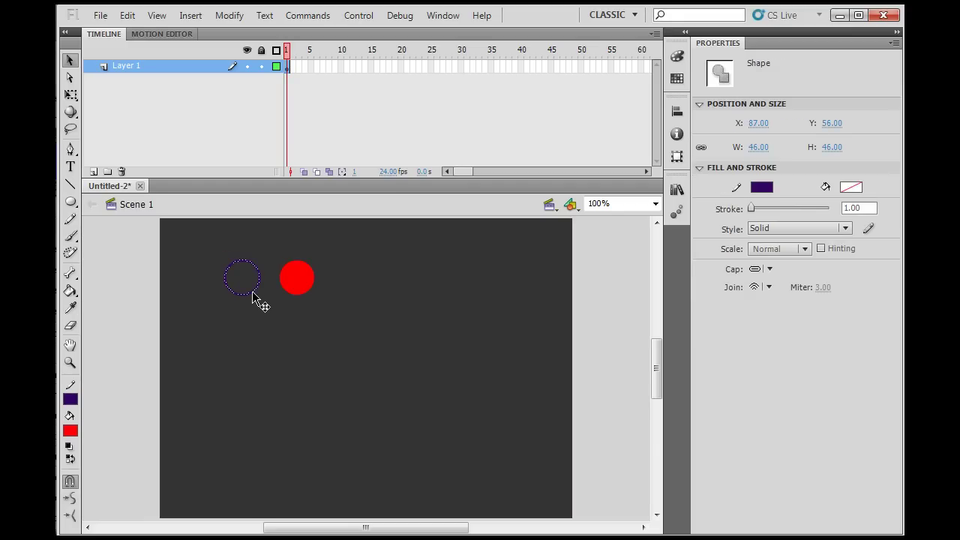
pyautogui.click(316, 330)
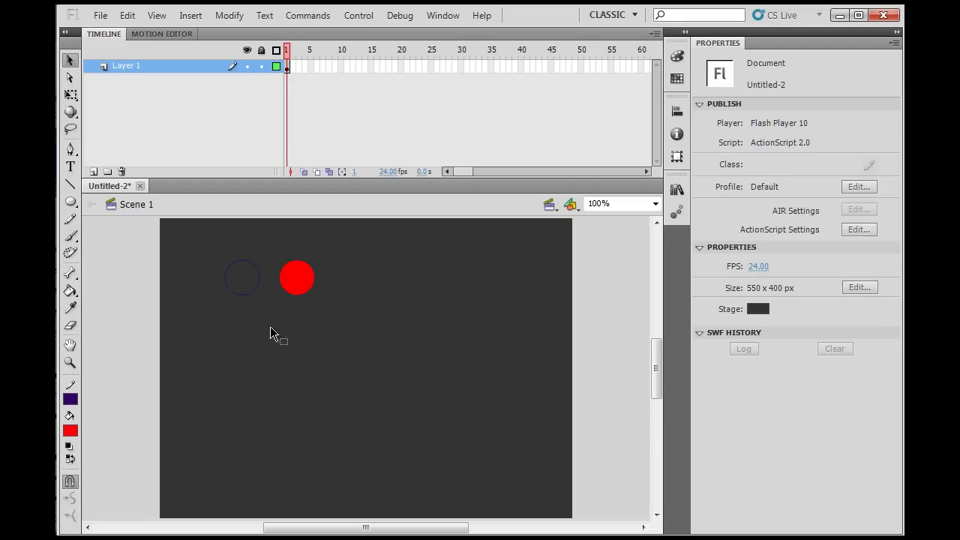
# Make the stage background white and delete the leftover purple outline
pyautogui.click(763, 312)
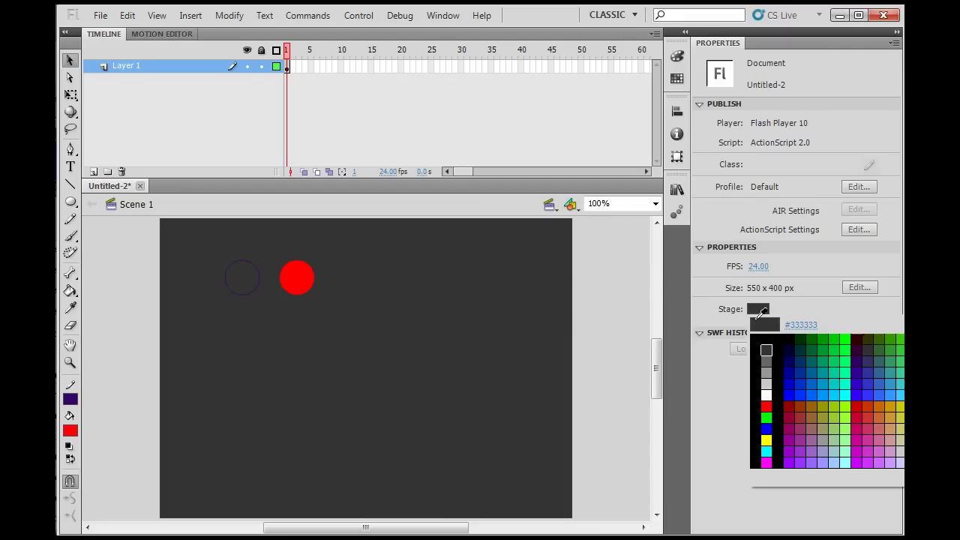
pyautogui.click(767, 398)
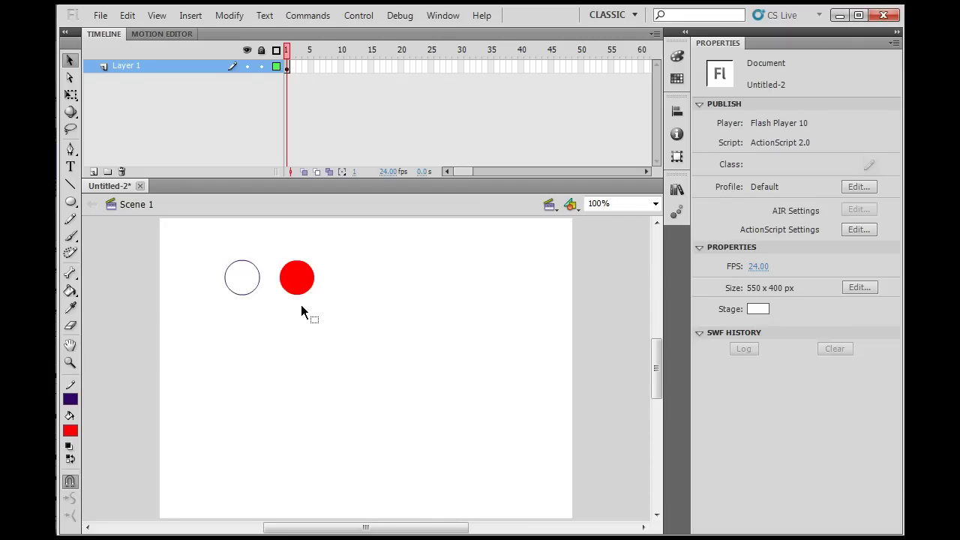
pyautogui.moveTo(301, 284)
pyautogui.mouseDown()
pyautogui.moveTo(298, 306)
pyautogui.moveTo(309, 283)
pyautogui.mouseUp()
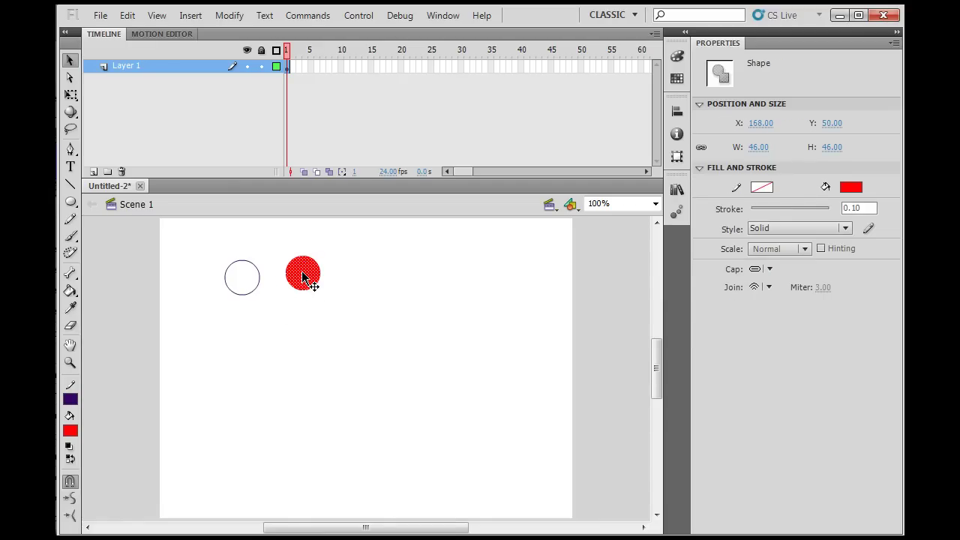
pyautogui.click(258, 292)
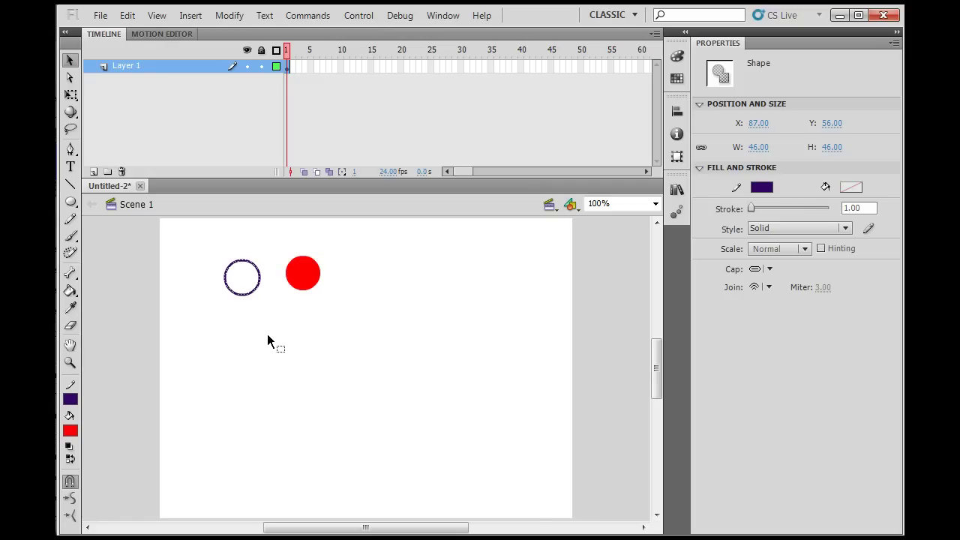
pyautogui.press('Delete')
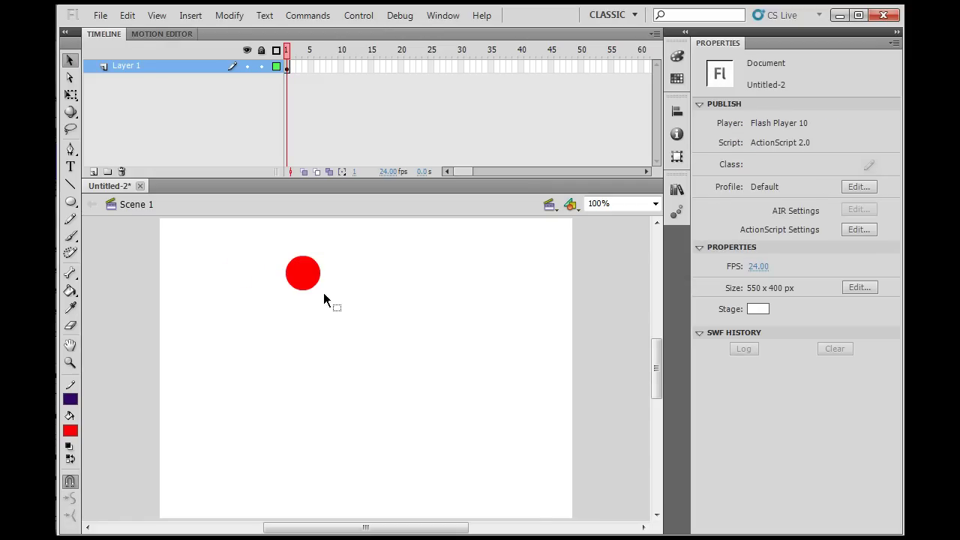
# Move the red circle left toward the stage's left edge
pyautogui.click(313, 285)
pyautogui.moveTo(314, 286); pyautogui.dragTo(239, 292)
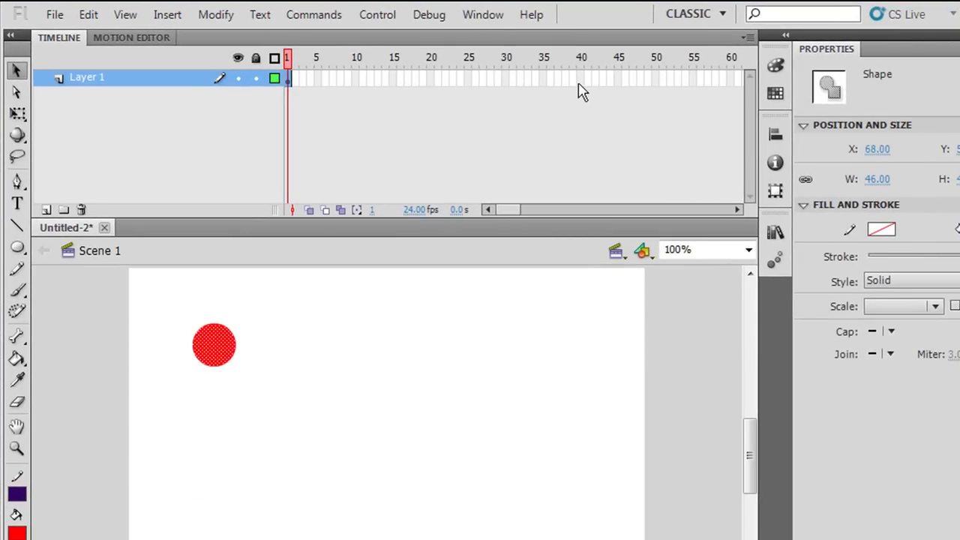
pyautogui.click(332, 138)
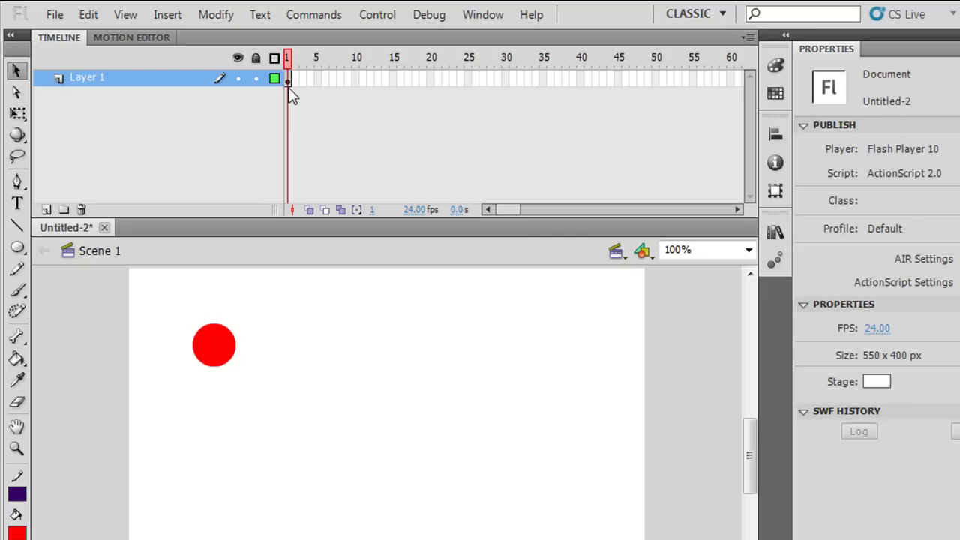
pyautogui.click(216, 350)
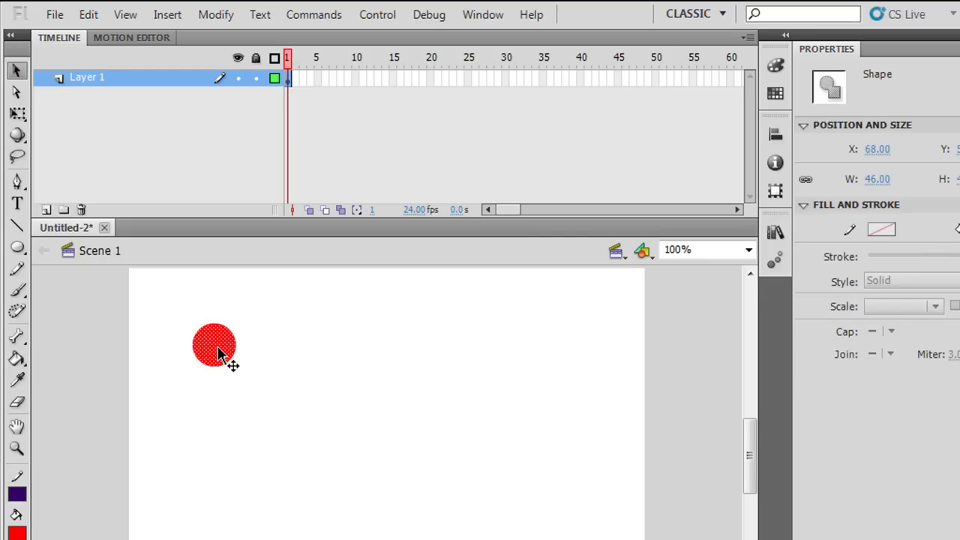
pyautogui.moveTo(214, 352); pyautogui.dragTo(189, 352)
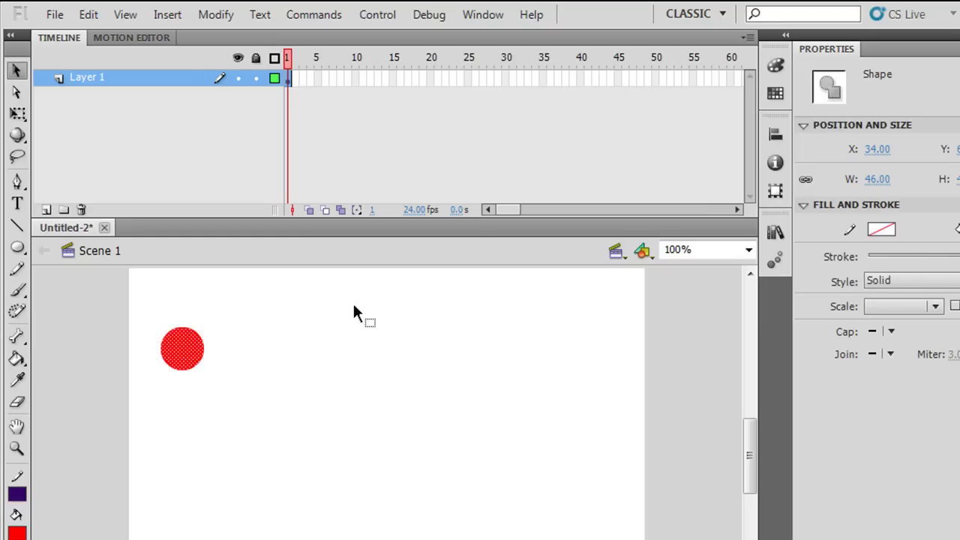
# Insert a keyframe at frame 2 and shift the circle right to X 67
pyautogui.click(298, 94)
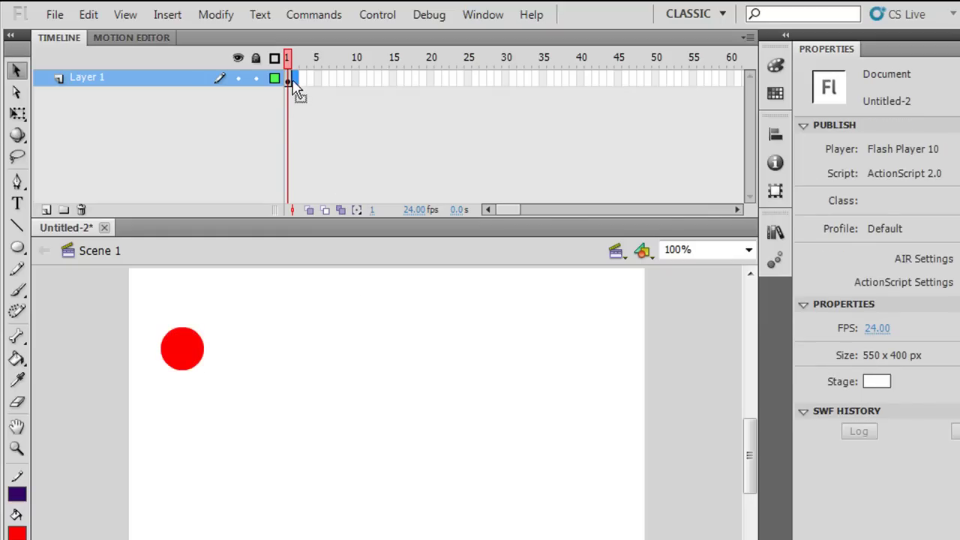
pyautogui.rightClick(295, 83)
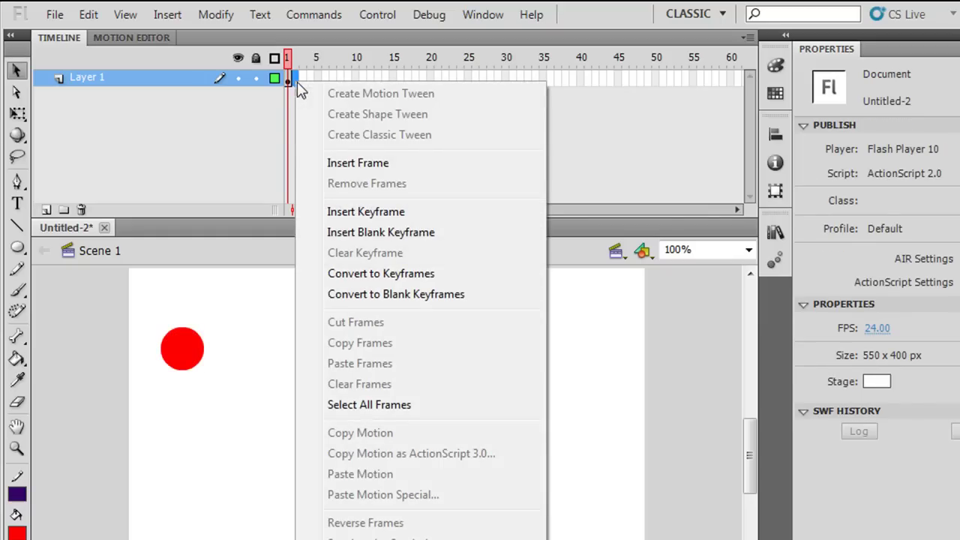
pyautogui.click(359, 215)
pyautogui.click(190, 368)
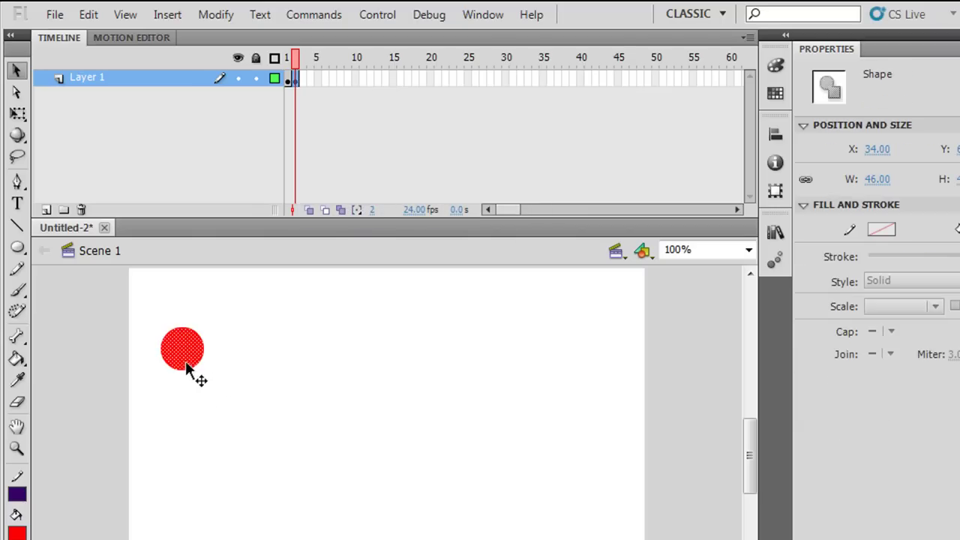
pyautogui.moveTo(182, 349); pyautogui.dragTo(216, 350)
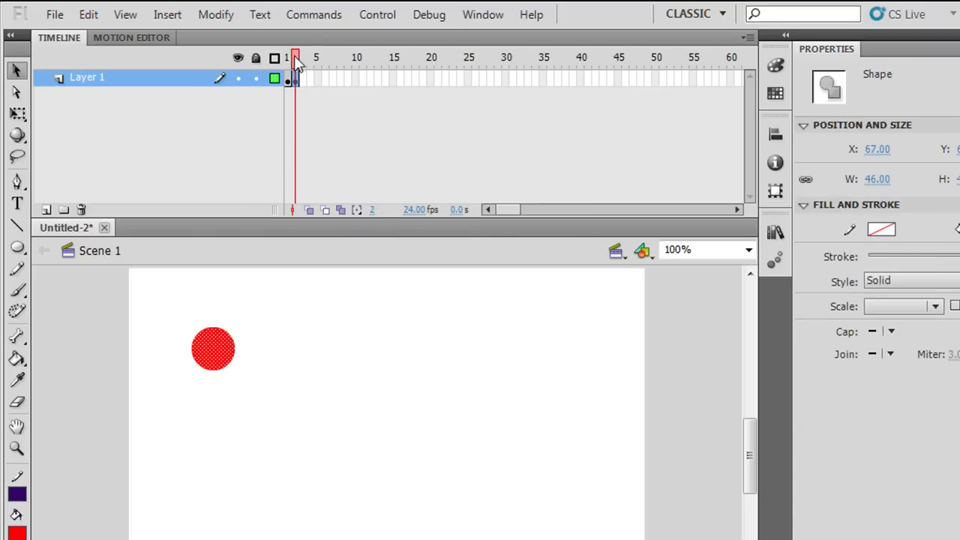
pyautogui.moveTo(300, 60); pyautogui.dragTo(290, 63)
# Play the animation, enable Loop Playback, play it looping, then stop it
pyautogui.click(378, 14)
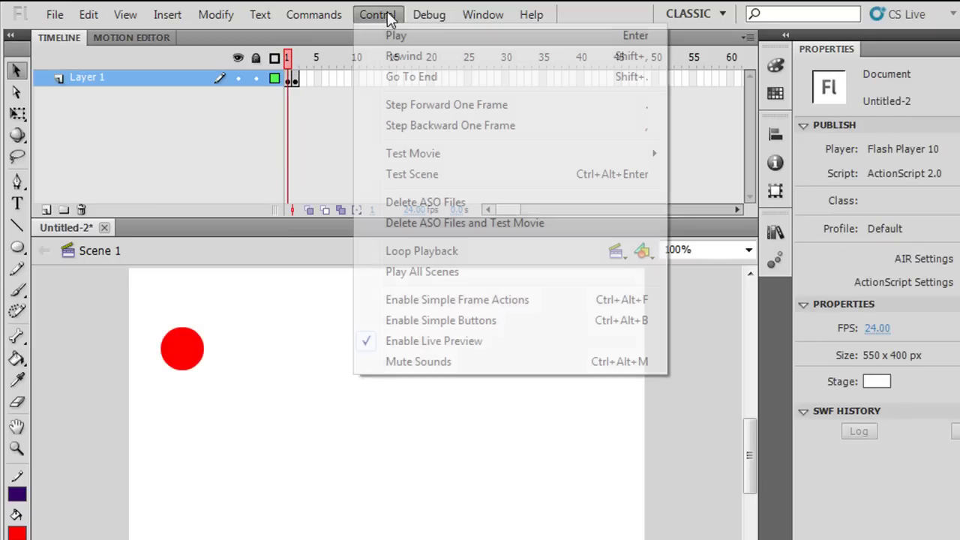
pyautogui.click(394, 34)
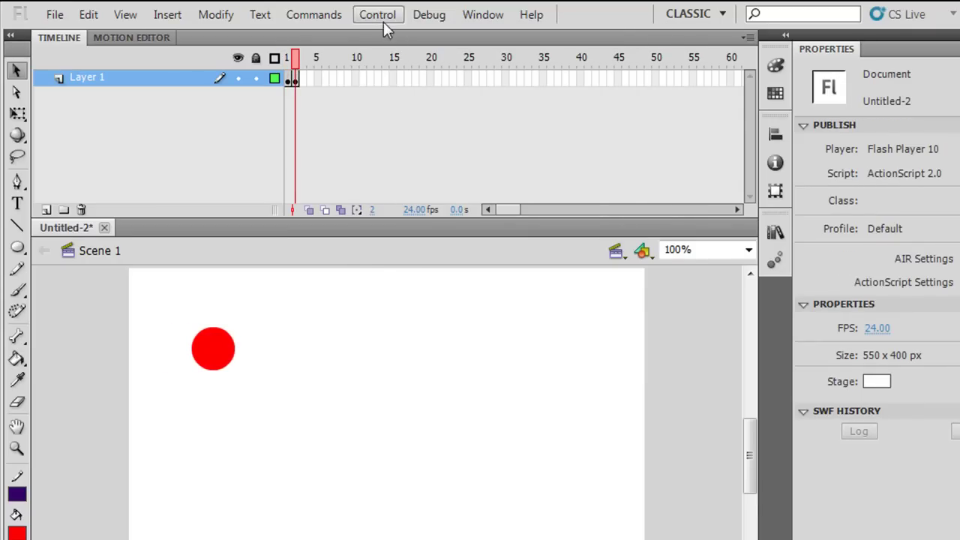
pyautogui.click(380, 17)
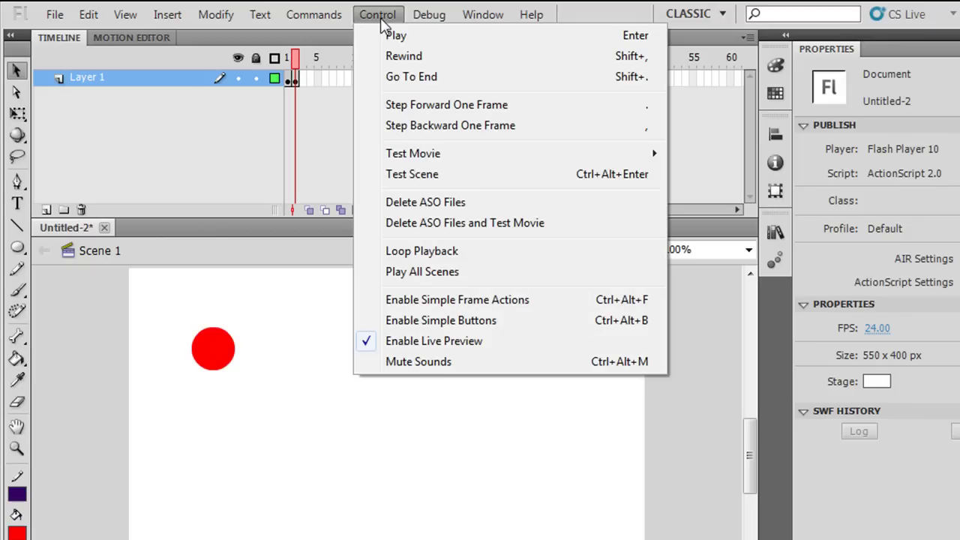
pyautogui.click(397, 252)
pyautogui.click(379, 15)
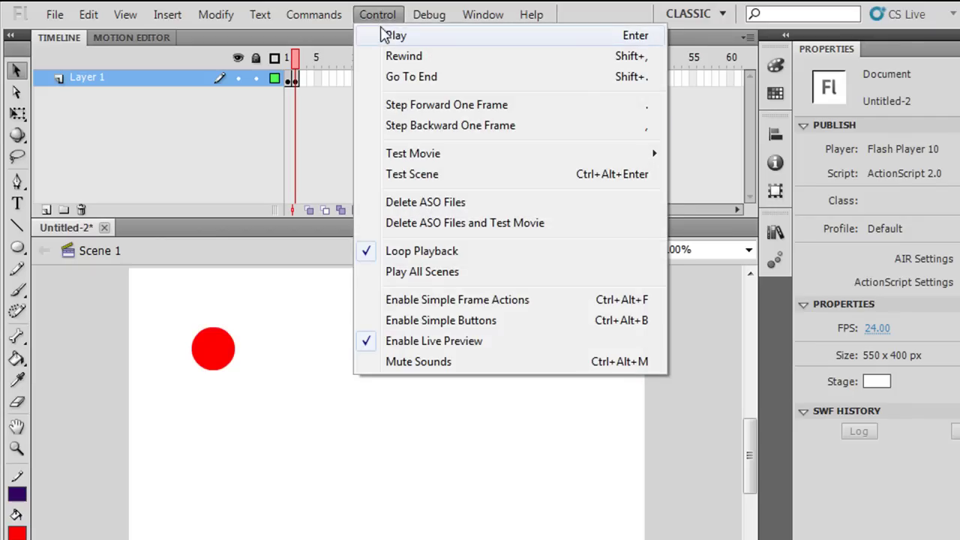
pyautogui.click(391, 33)
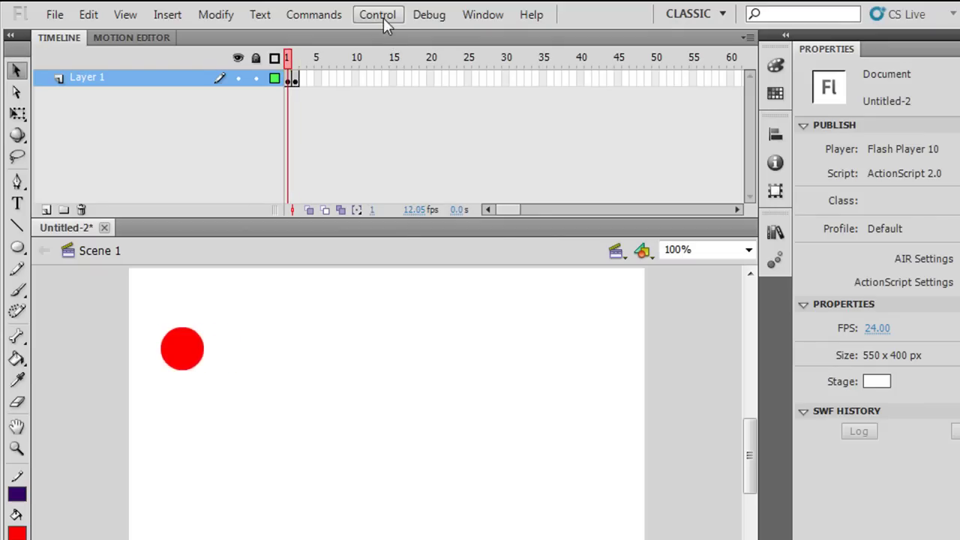
pyautogui.click(381, 16)
pyautogui.click(395, 33)
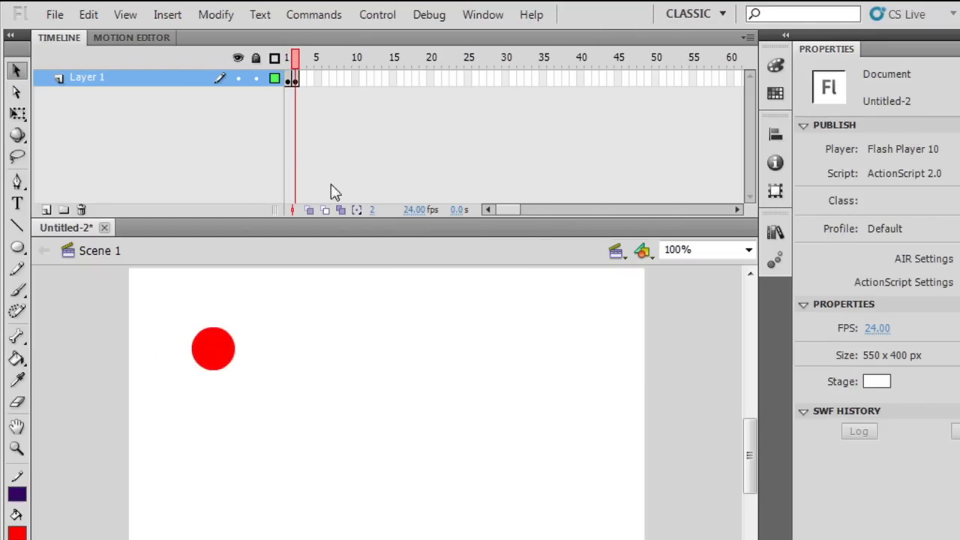
# Add F6 keyframes at frames 3 and 4, moving the circle right to X 100 and X 131
pyautogui.click(303, 79)
pyautogui.press('F6')
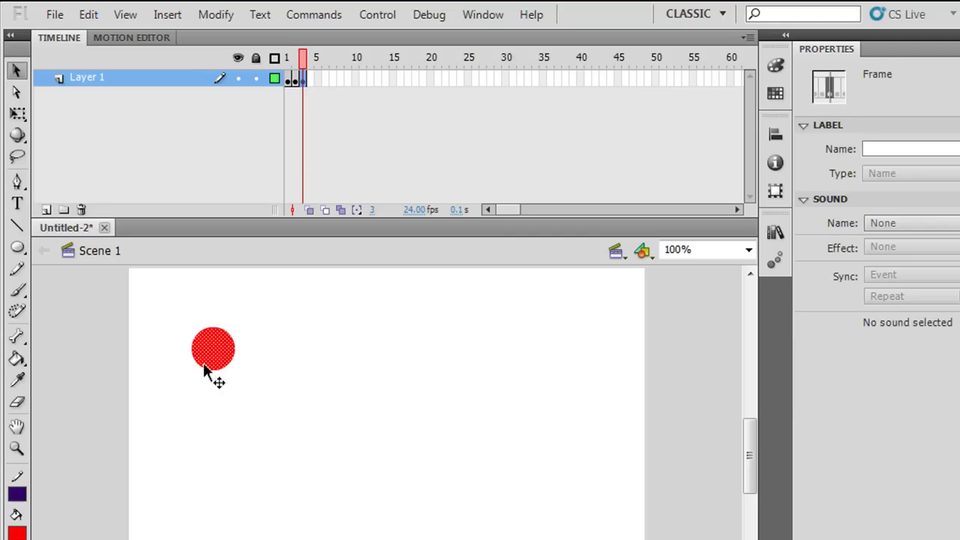
pyautogui.moveTo(213, 357); pyautogui.dragTo(243, 365)
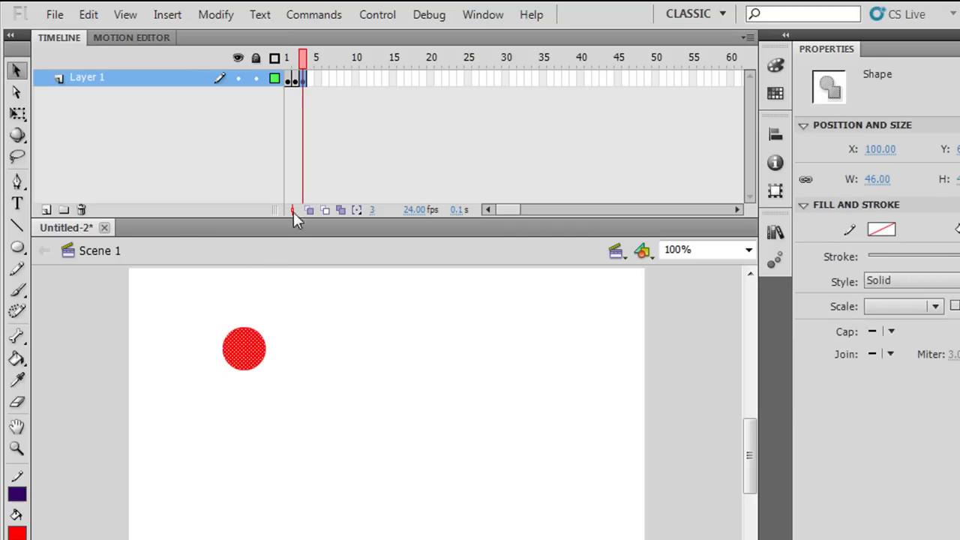
pyautogui.click(316, 85)
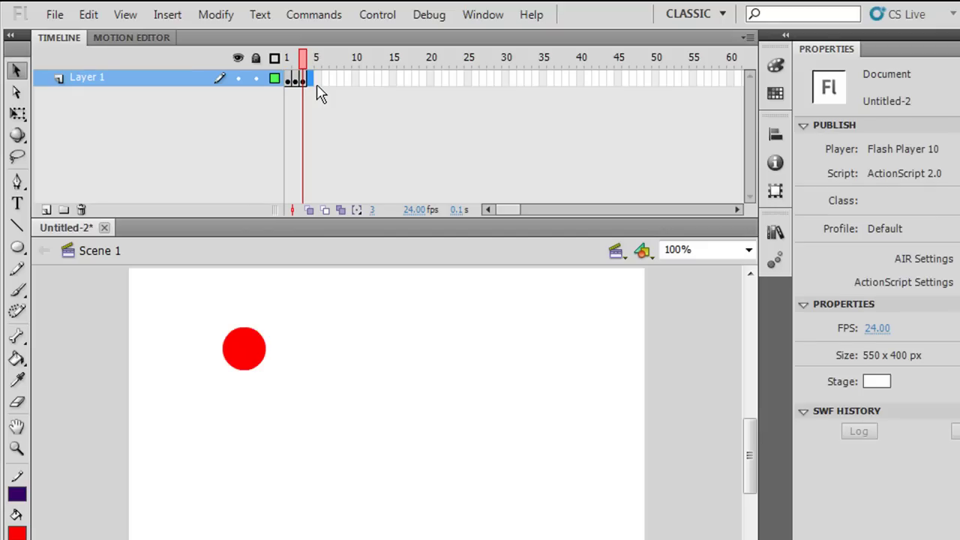
pyautogui.press('F6')
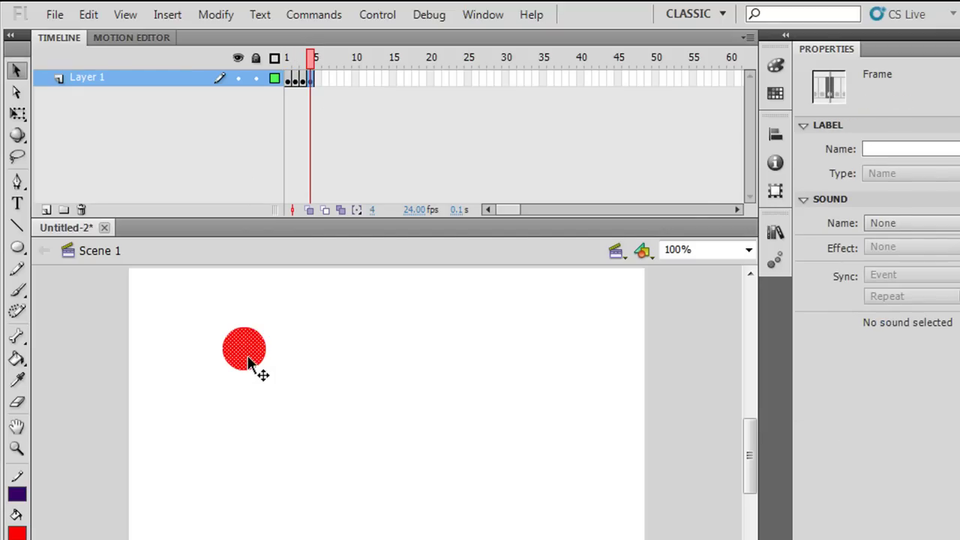
pyautogui.moveTo(258, 370); pyautogui.dragTo(279, 375)
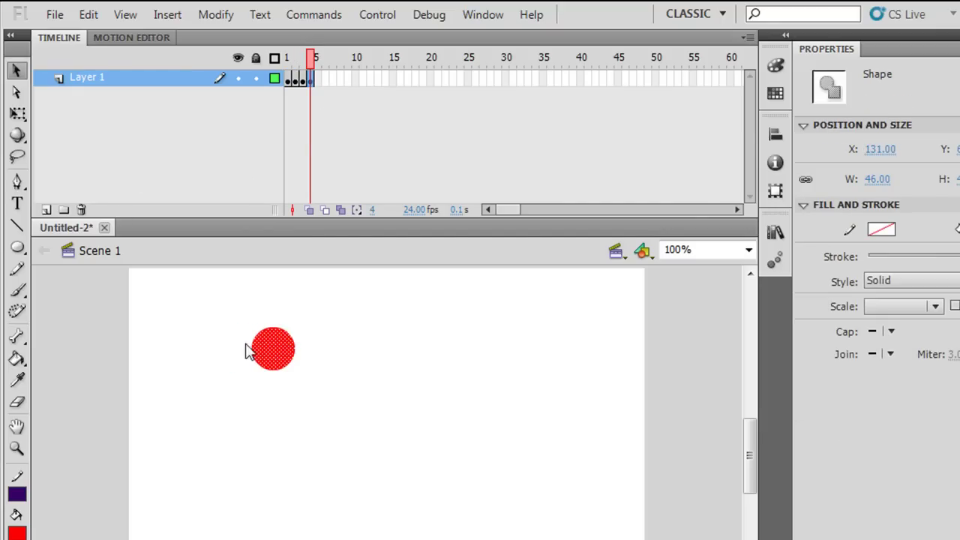
pyautogui.moveTo(313, 57); pyautogui.dragTo(279, 77)
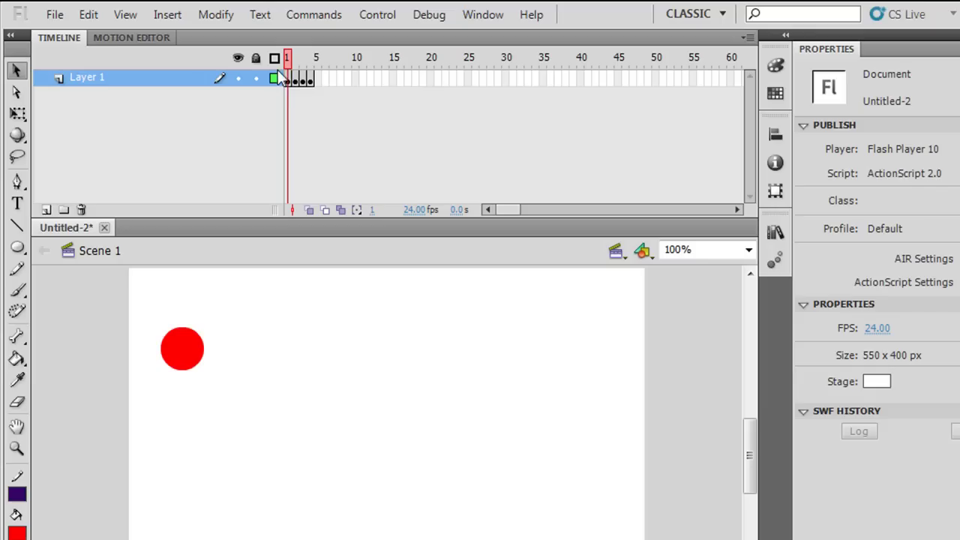
pyautogui.click(377, 15)
pyautogui.click(396, 34)
pyautogui.click(383, 19)
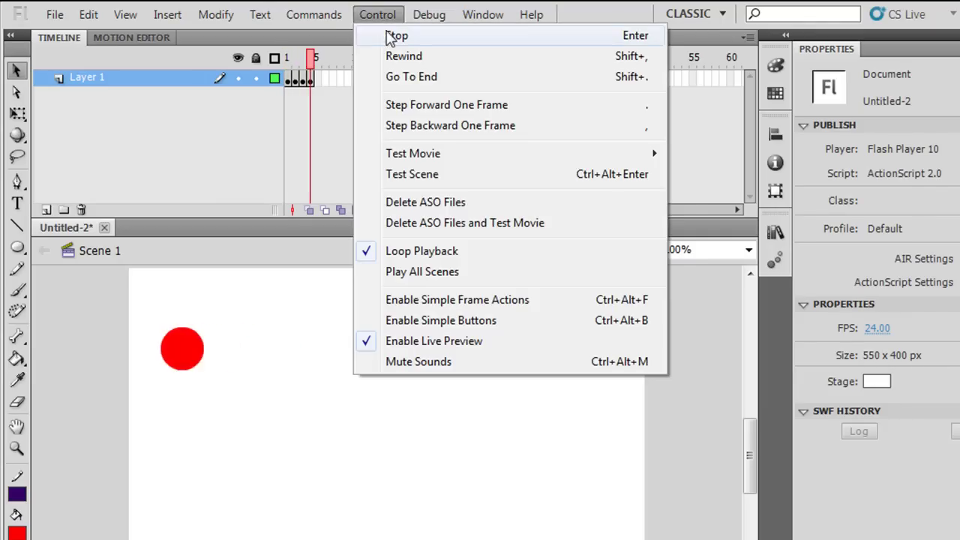
pyautogui.click(391, 34)
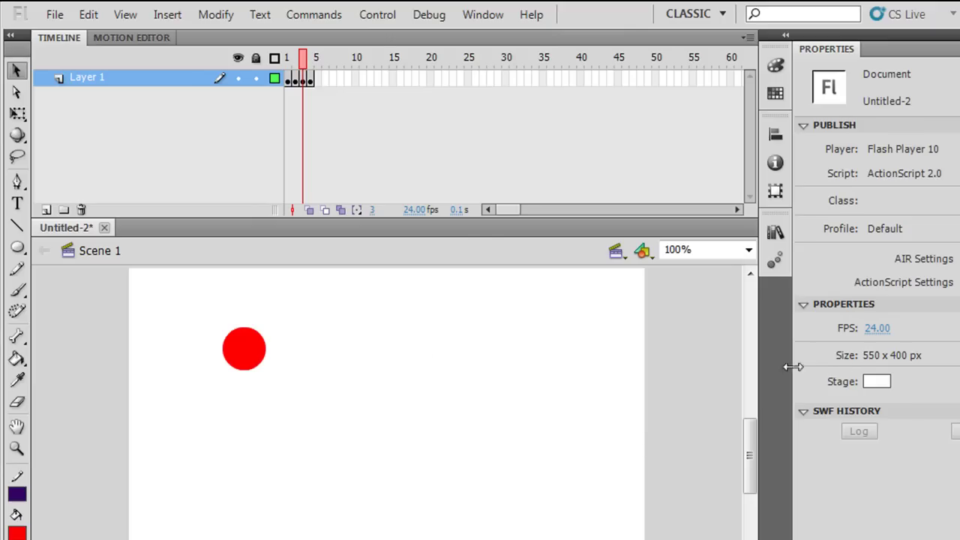
pyautogui.moveTo(879, 336); pyautogui.dragTo(869, 336)
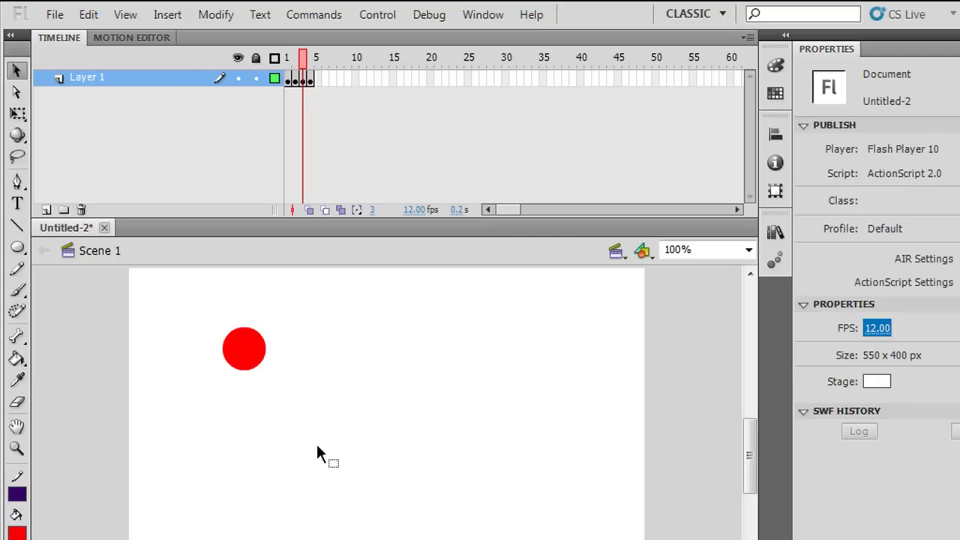
pyautogui.click(378, 14)
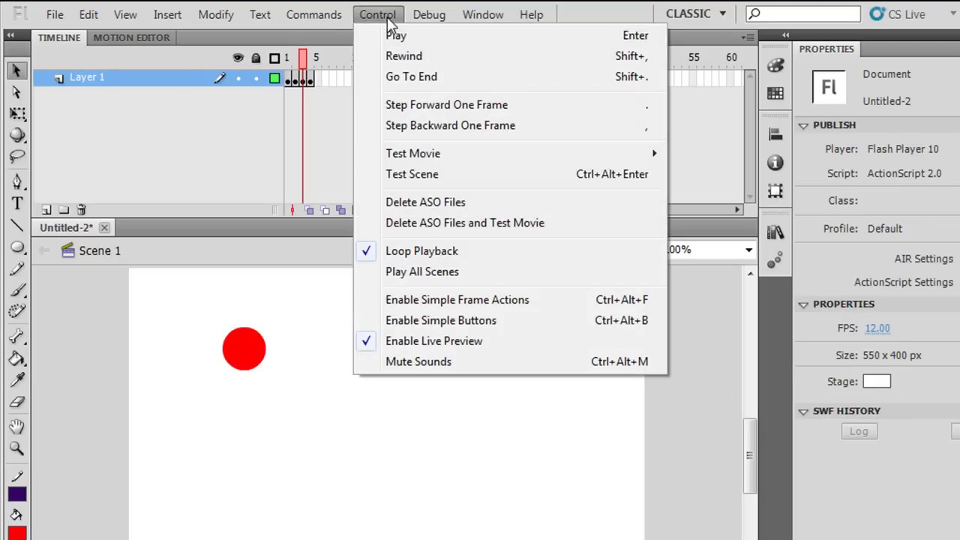
pyautogui.click(399, 42)
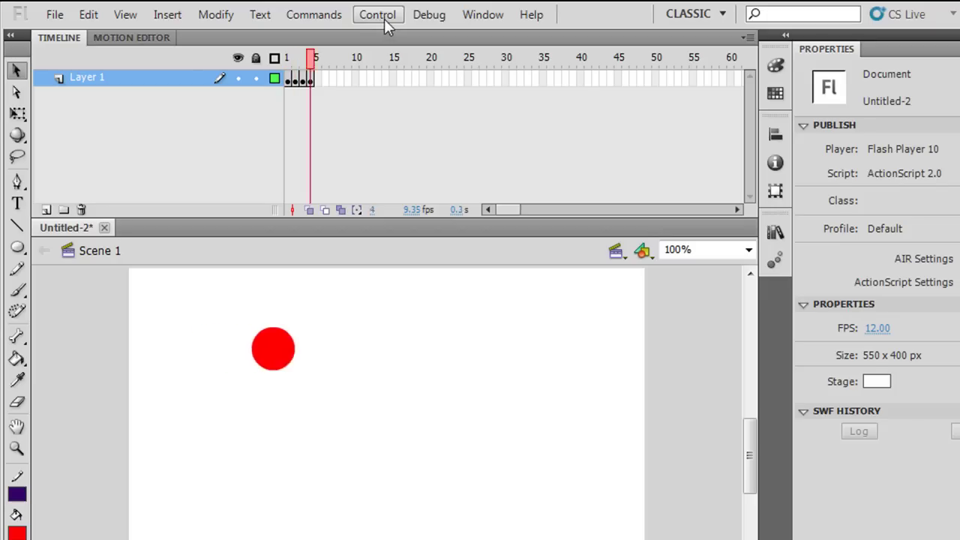
pyautogui.click(384, 19)
pyautogui.click(397, 34)
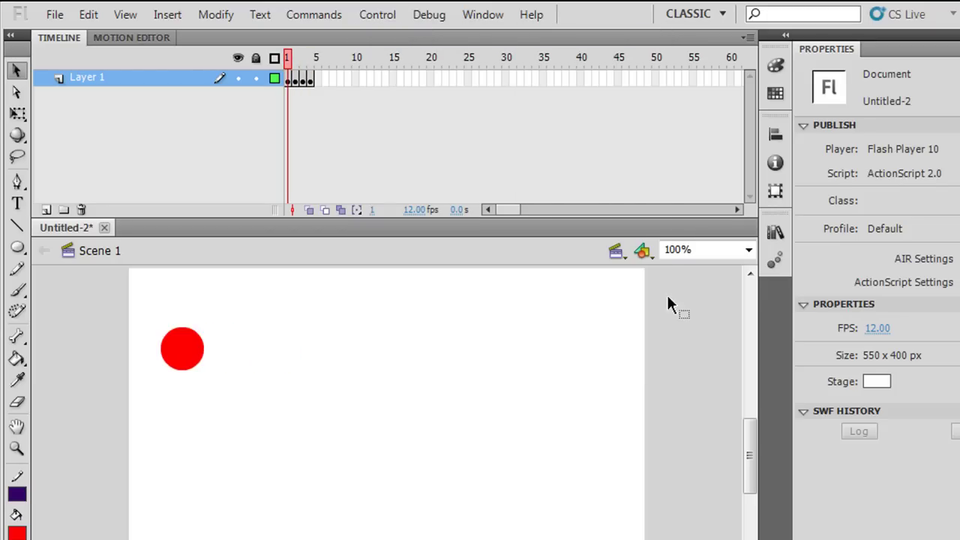
pyautogui.moveTo(875, 332); pyautogui.dragTo(891, 339)
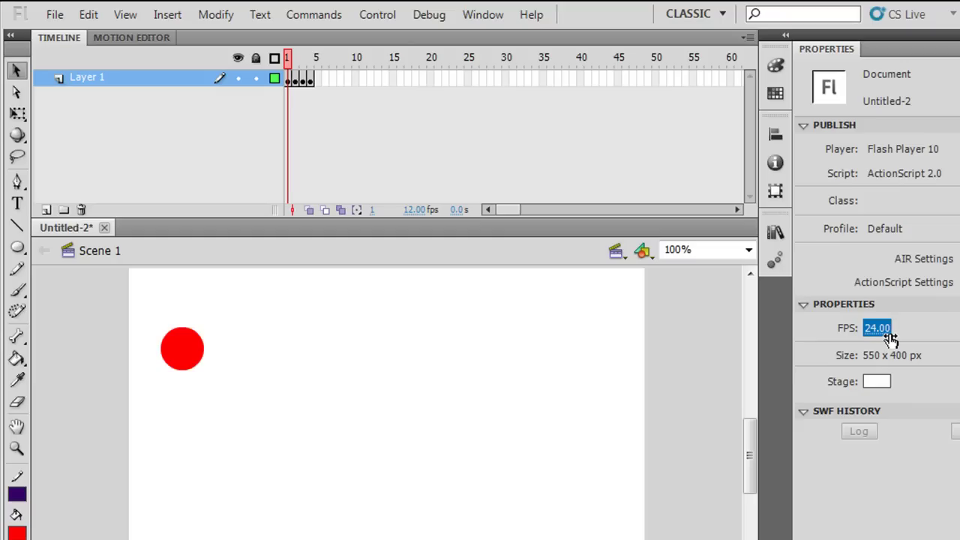
# Step through frames 1 to 4 twice to check the circle's motion
pyautogui.click(293, 87)
pyautogui.click(299, 87)
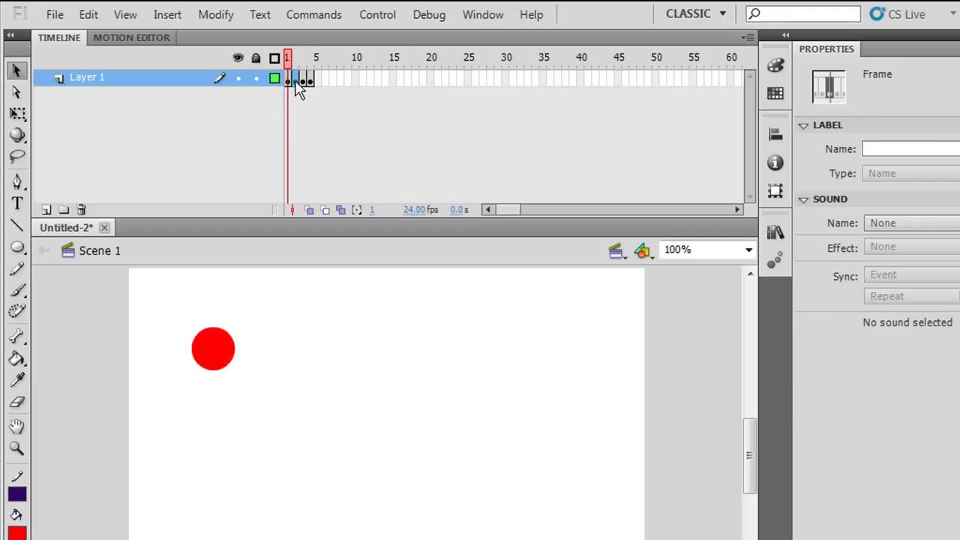
pyautogui.click(308, 87)
pyautogui.click(314, 89)
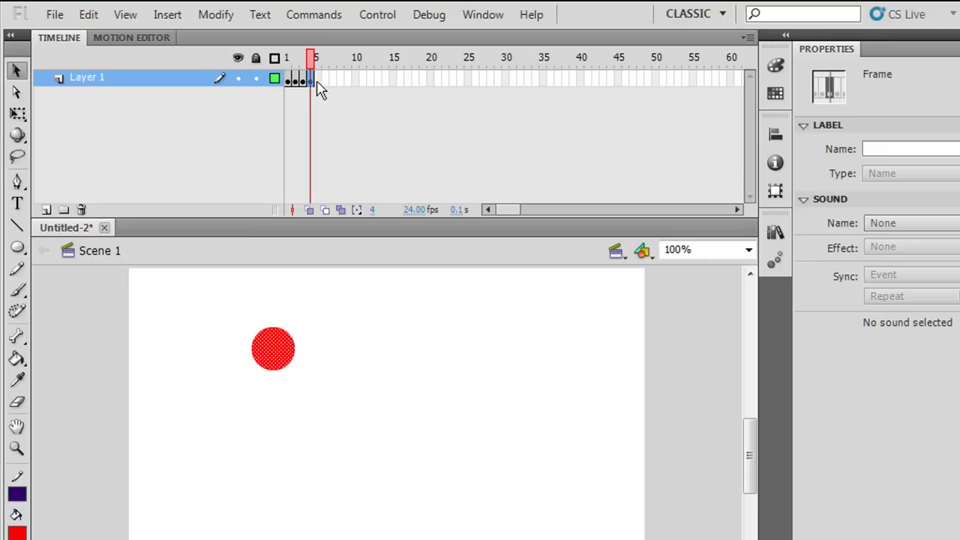
pyautogui.click(288, 87)
pyautogui.click(296, 87)
pyautogui.click(303, 87)
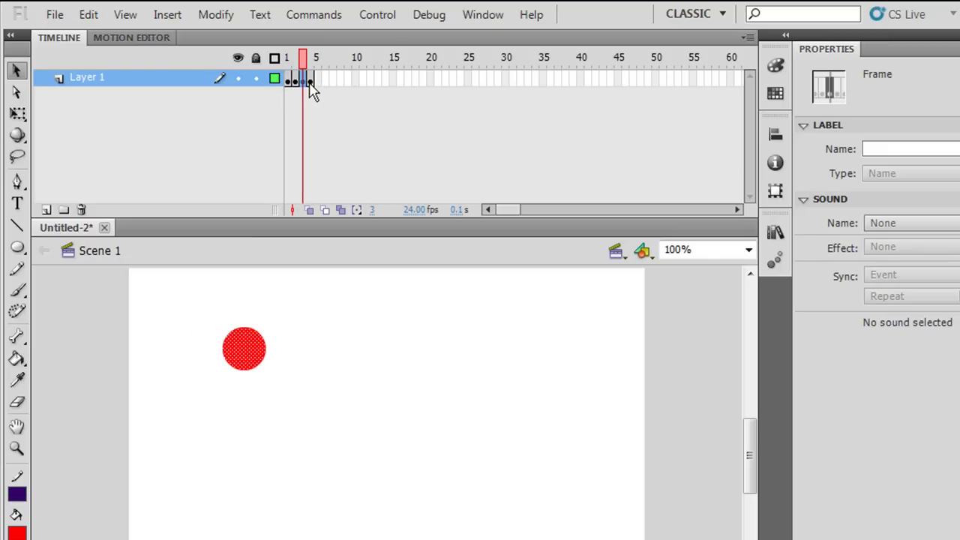
pyautogui.click(311, 84)
pyautogui.click(289, 84)
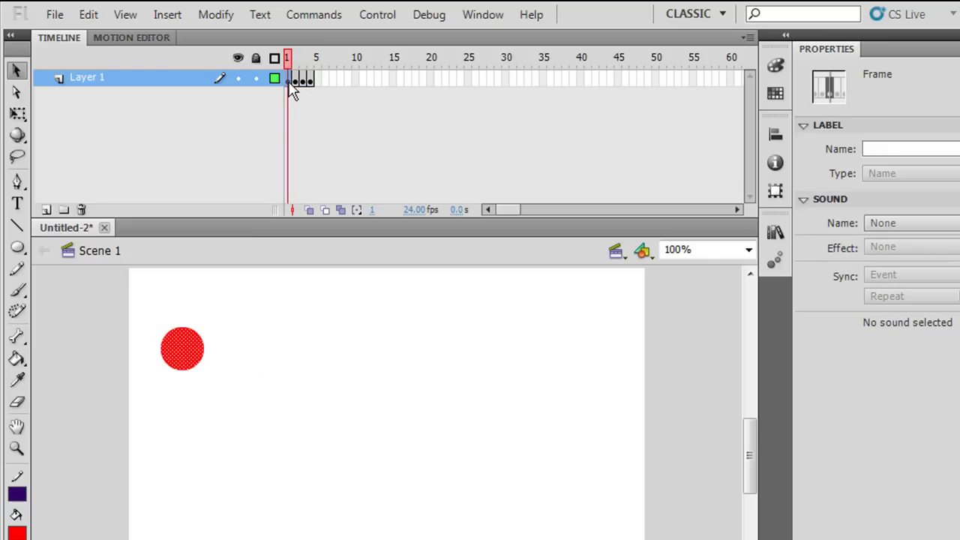
# Insert extra frames after keyframes 1 and 3, check frames 5 and 7, then return to frame 1
pyautogui.rightClick(291, 85)
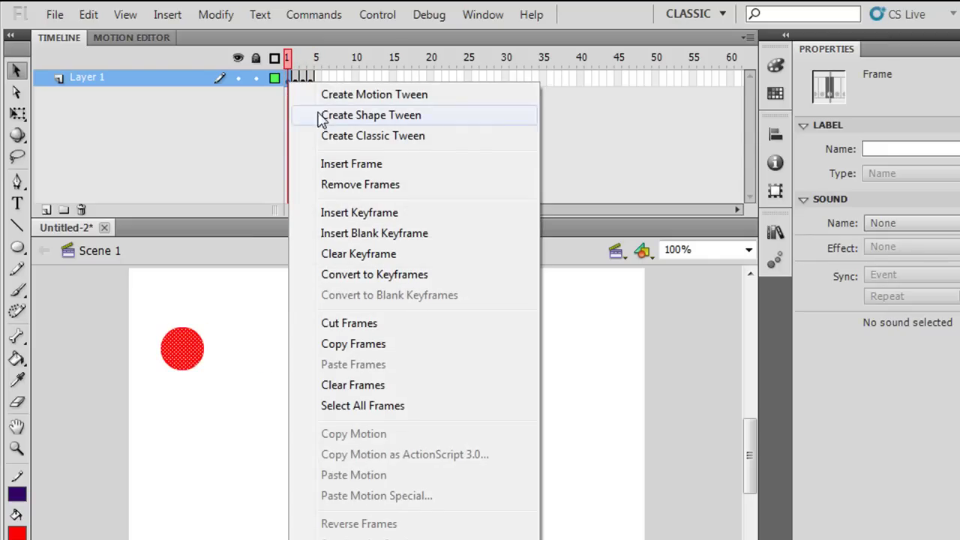
pyautogui.click(355, 165)
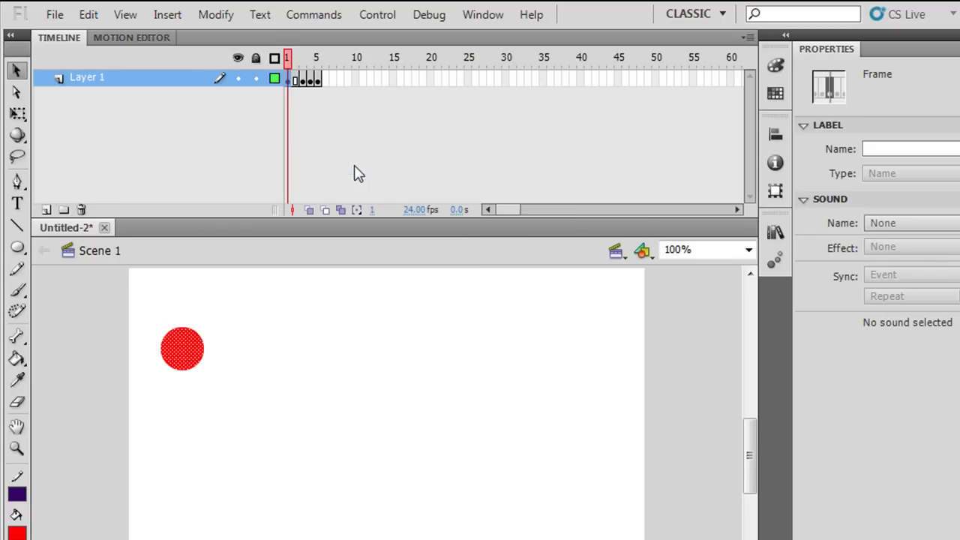
pyautogui.click(304, 80)
pyautogui.rightClick(304, 80)
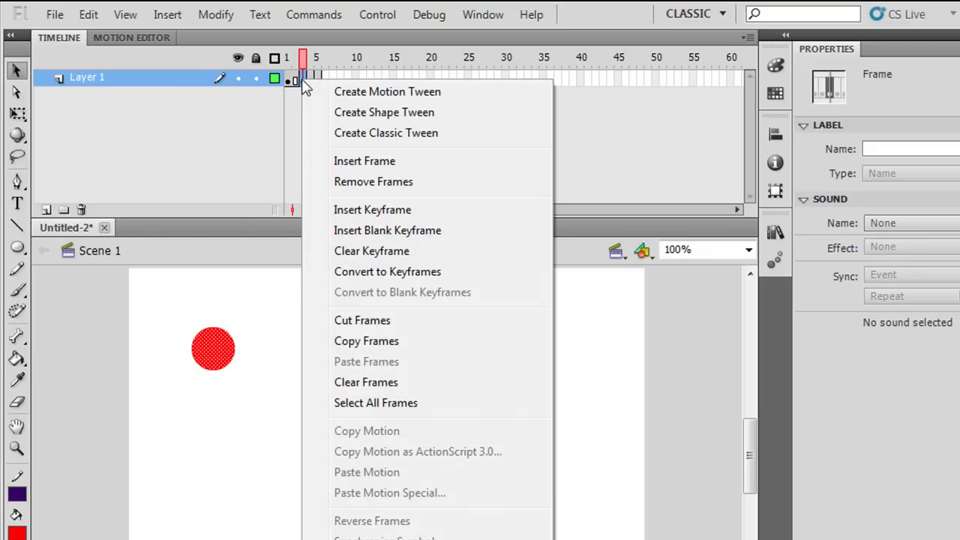
pyautogui.click(343, 160)
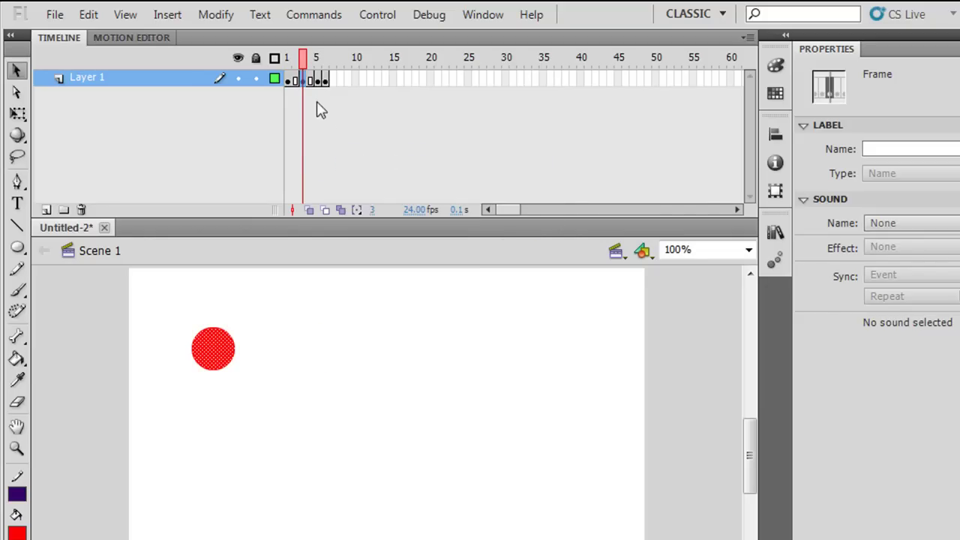
pyautogui.click(317, 80)
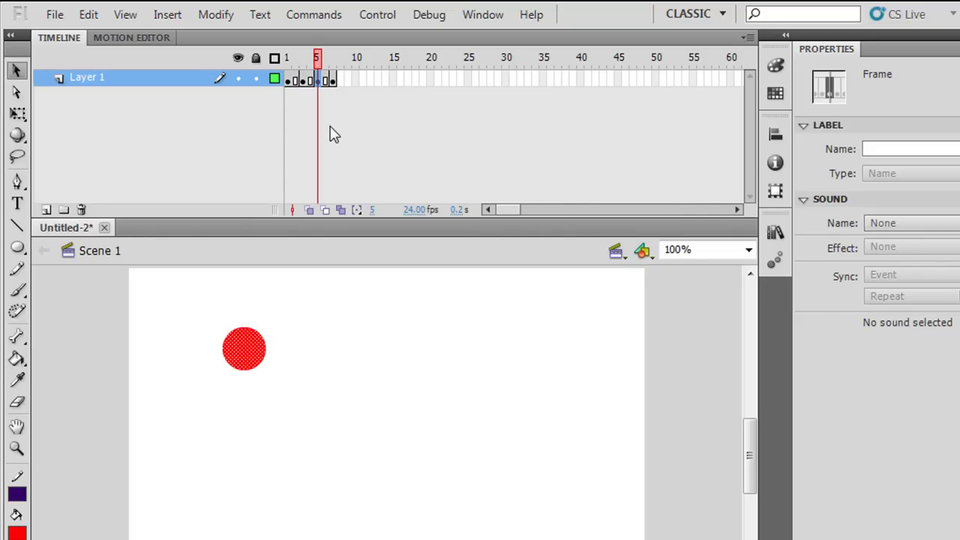
pyautogui.click(334, 81)
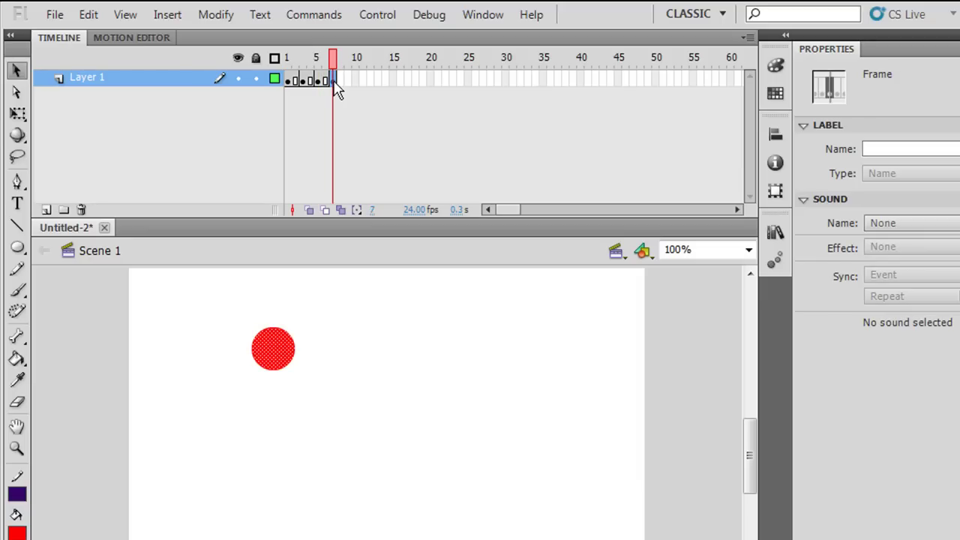
pyautogui.click(291, 81)
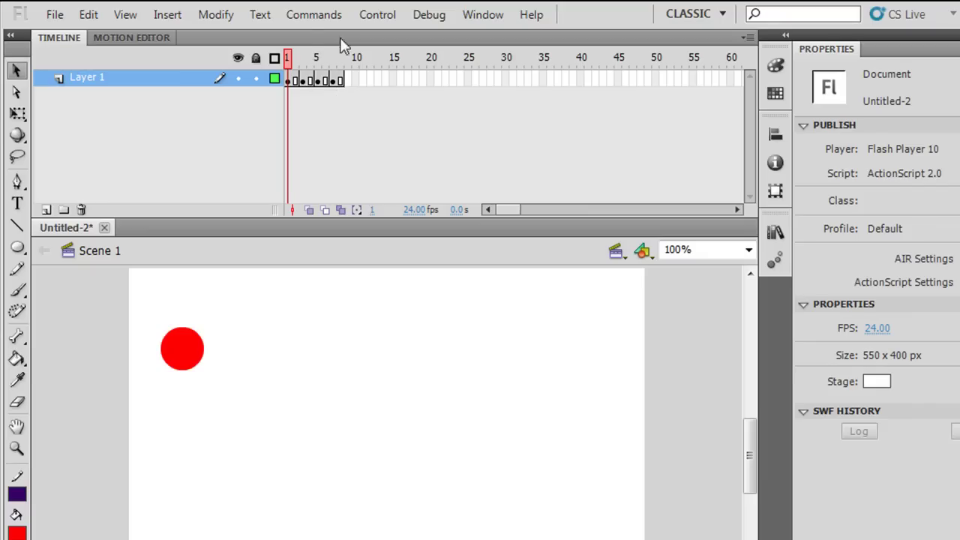
# Play the circle animation on a loop, then stop it
pyautogui.click(373, 15)
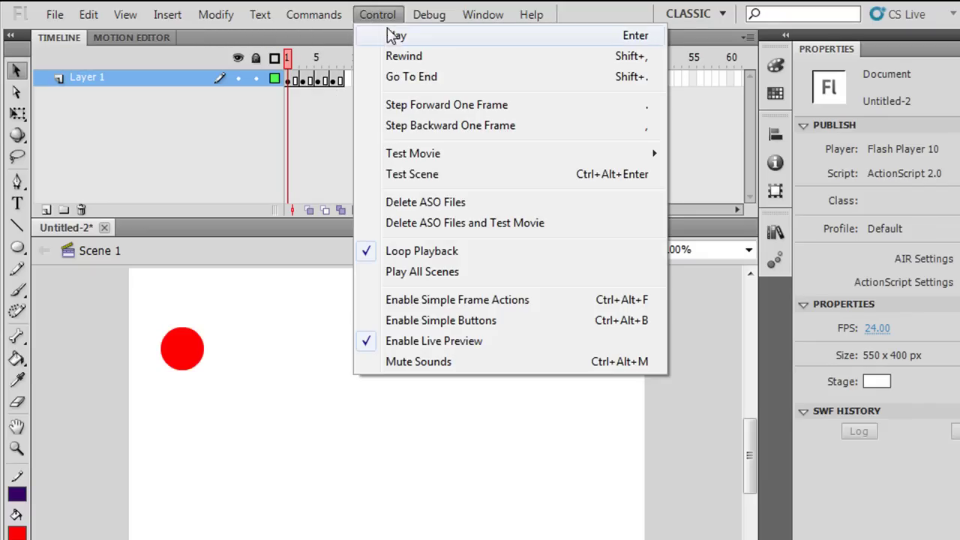
pyautogui.click(396, 35)
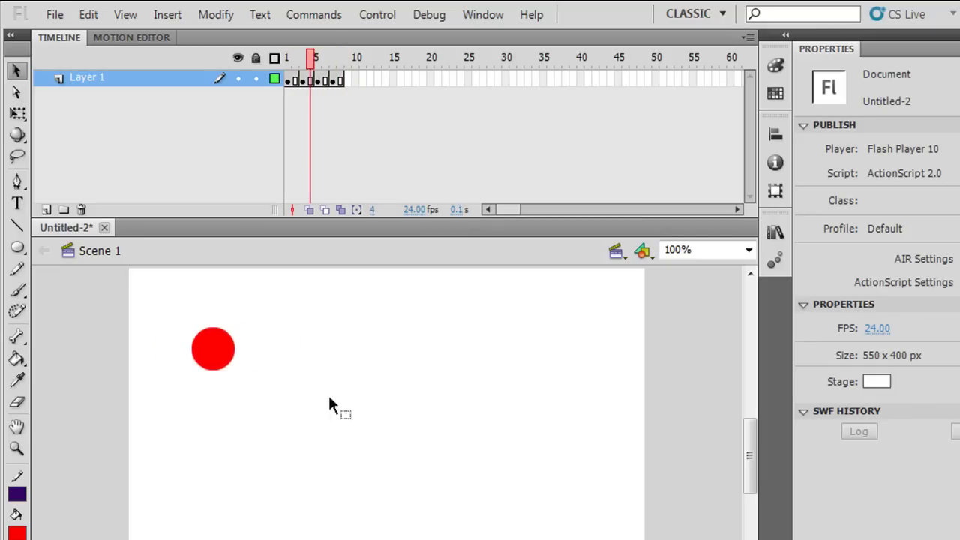
pyautogui.click(377, 14)
pyautogui.click(391, 33)
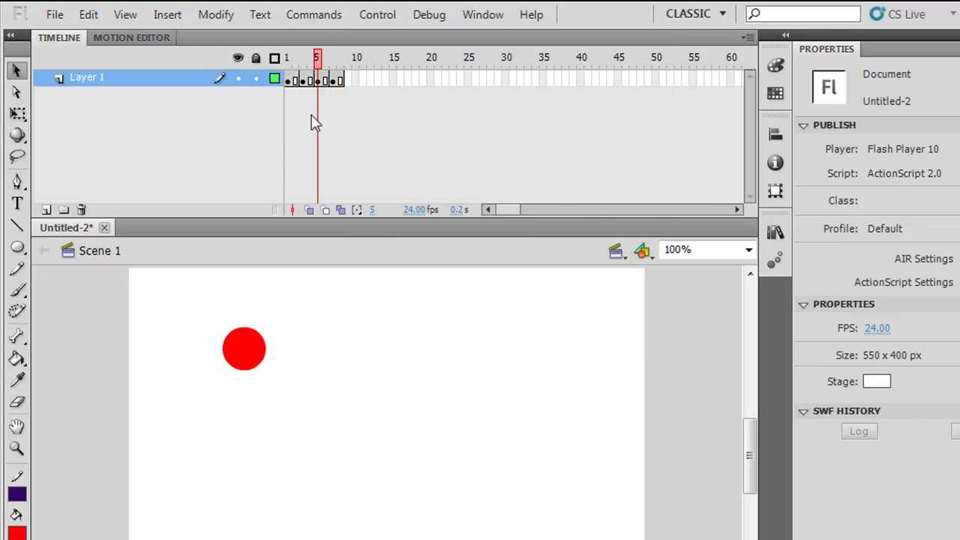
# Shift the circle's keyframes two frames later and play the lengthened animation looping
pyautogui.click(289, 81)
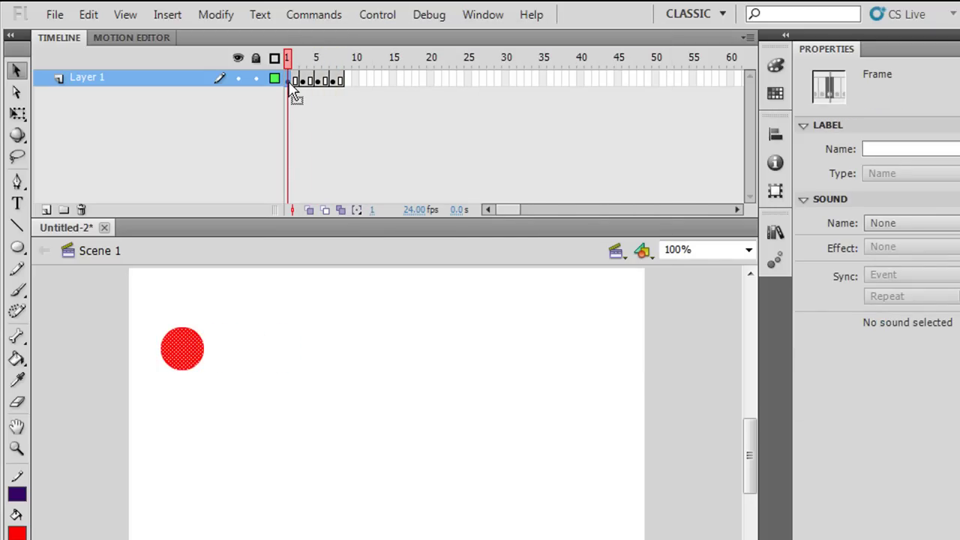
pyautogui.moveTo(293, 84); pyautogui.dragTo(359, 95)
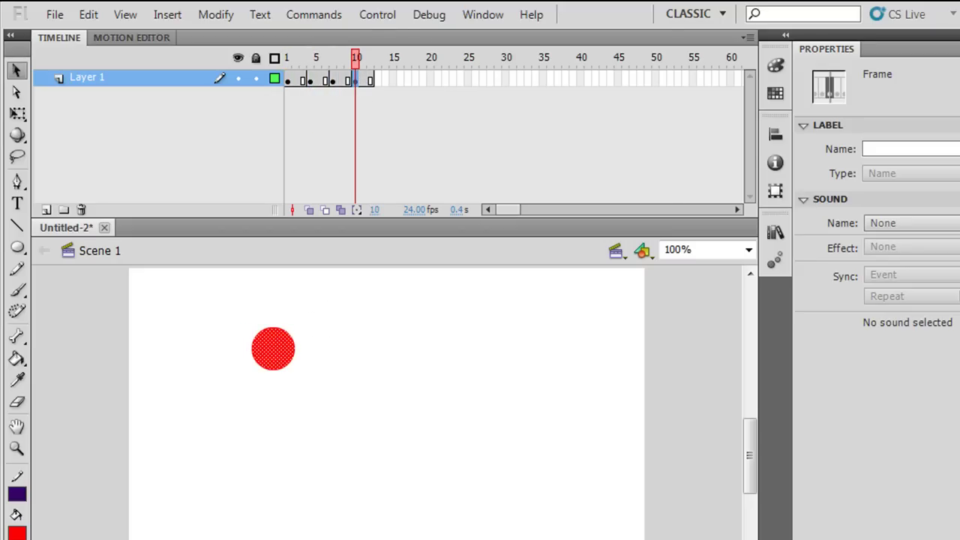
pyautogui.click(377, 14)
pyautogui.click(391, 35)
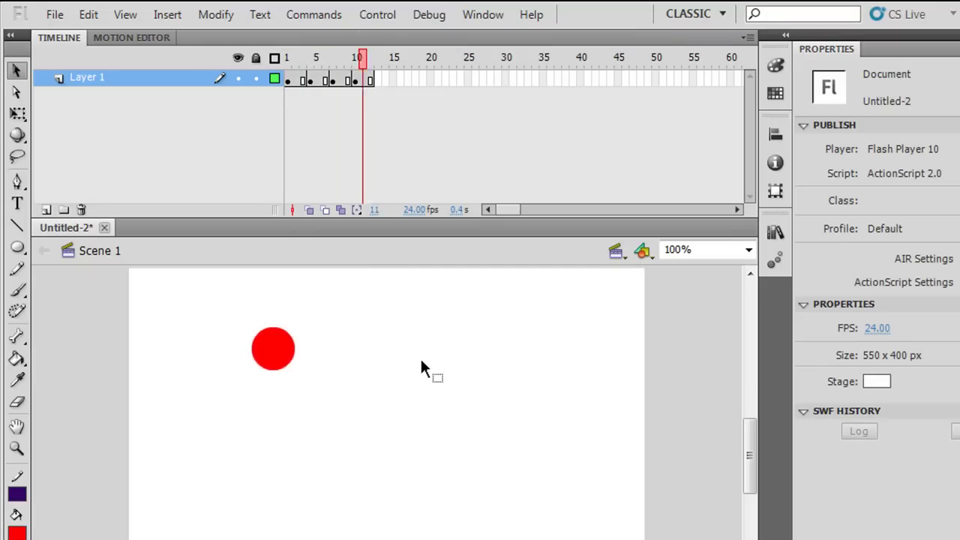
# Stop playback and move the circle slightly lower in frame 4
pyautogui.click(377, 14)
pyautogui.click(397, 36)
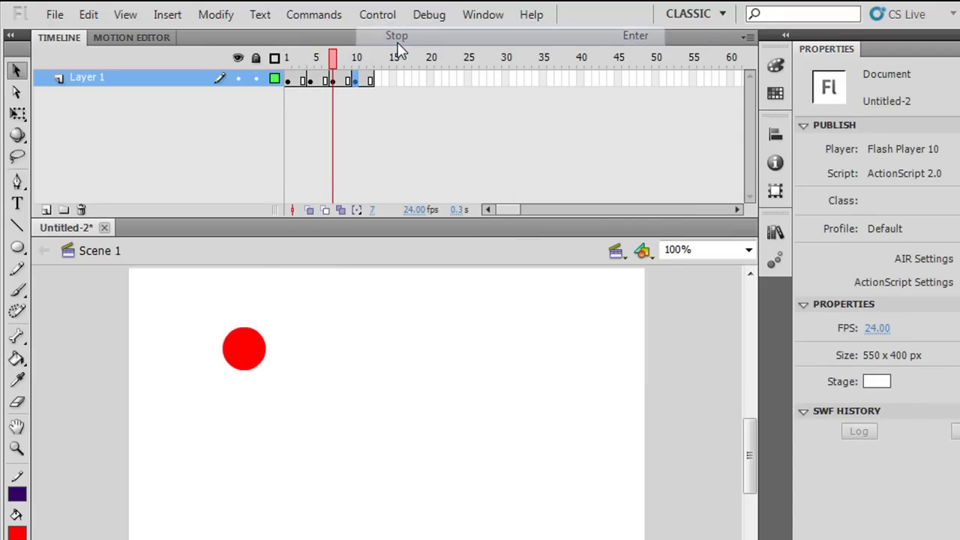
pyautogui.click(310, 81)
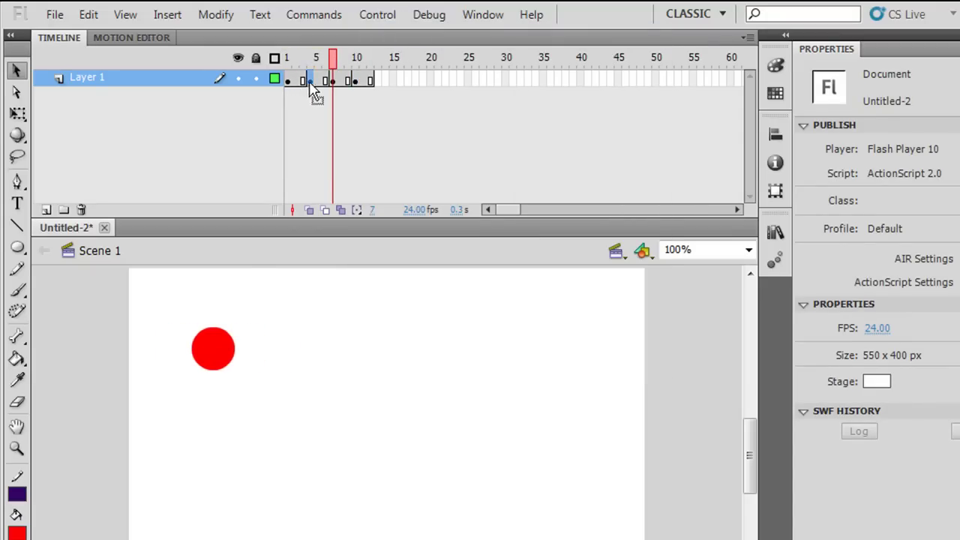
pyautogui.moveTo(209, 366); pyautogui.dragTo(210, 379)
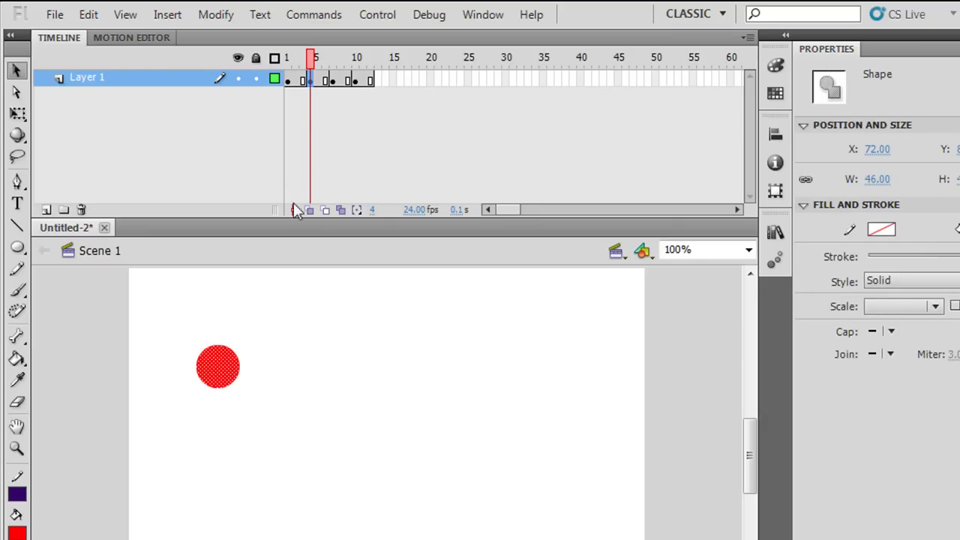
# Compare the circle across frames 4 to 6, scrub the timeline, and replay the animation
pyautogui.click(319, 81)
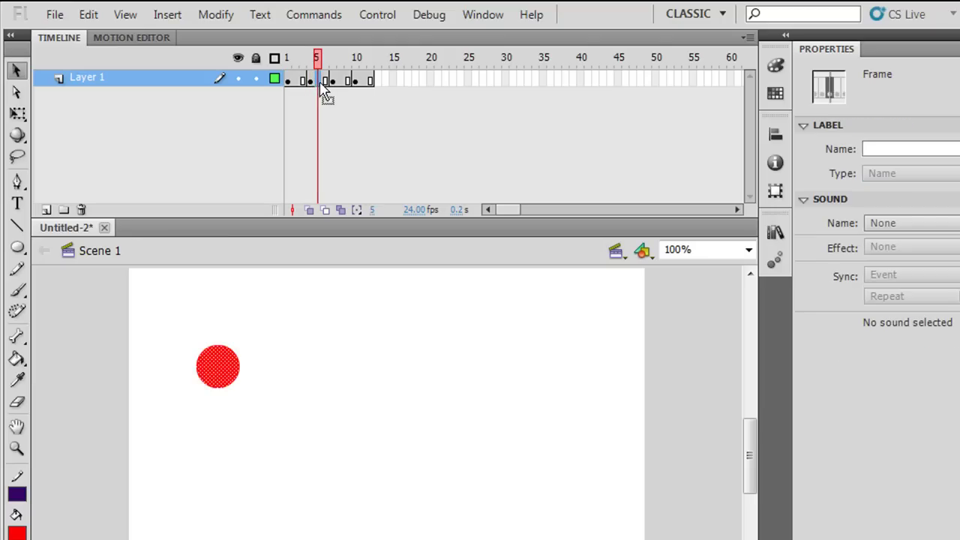
pyautogui.click(325, 81)
pyautogui.click(319, 83)
pyautogui.click(326, 84)
pyautogui.click(311, 84)
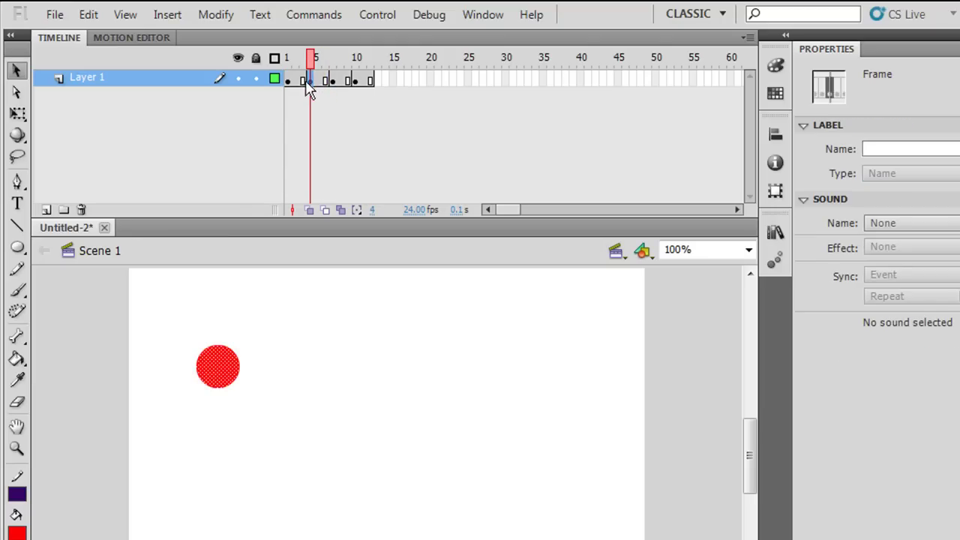
pyautogui.moveTo(313, 66); pyautogui.dragTo(240, 65)
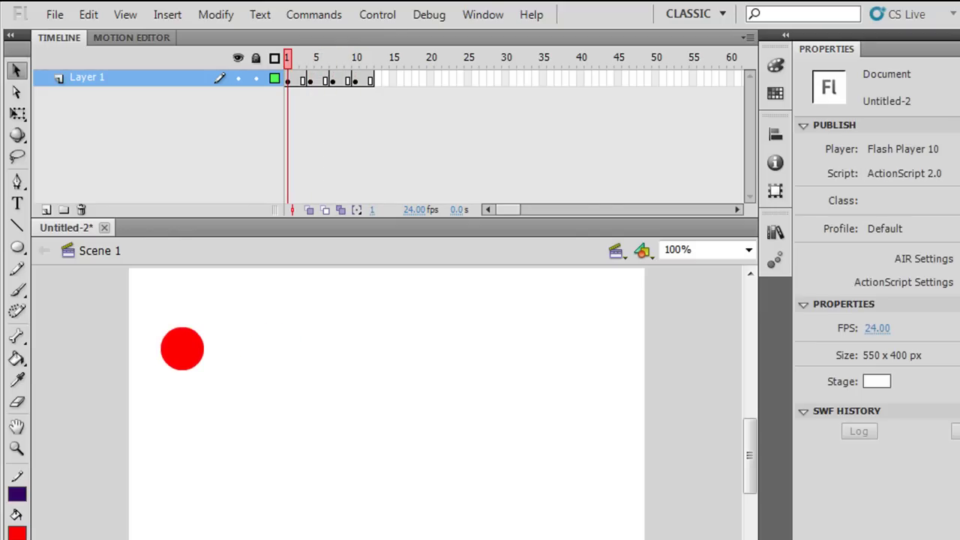
pyautogui.click(377, 15)
pyautogui.click(394, 33)
pyautogui.click(367, 16)
# Stop playback and, in frame 13, move the circle about 53 px further right
pyautogui.click(394, 36)
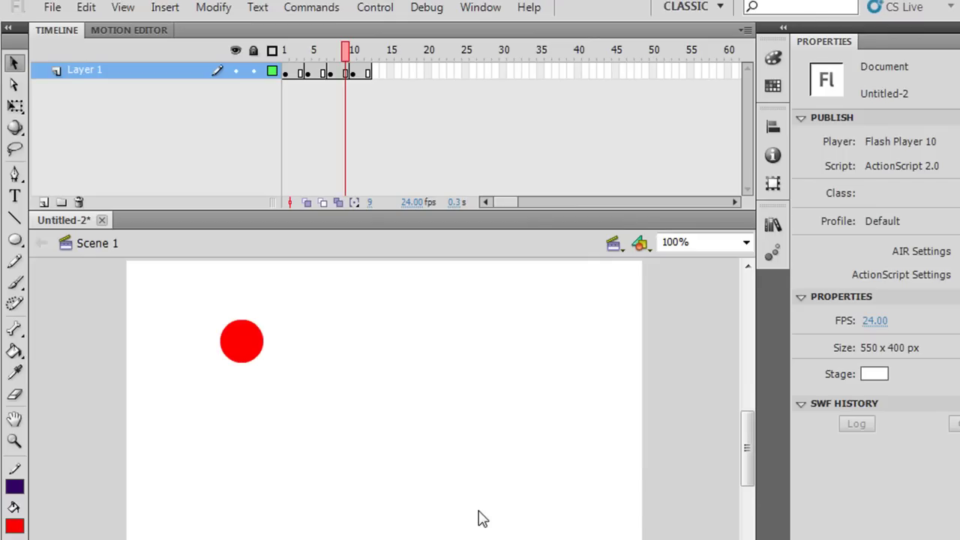
pyautogui.moveTo(351, 59); pyautogui.dragTo(371, 55)
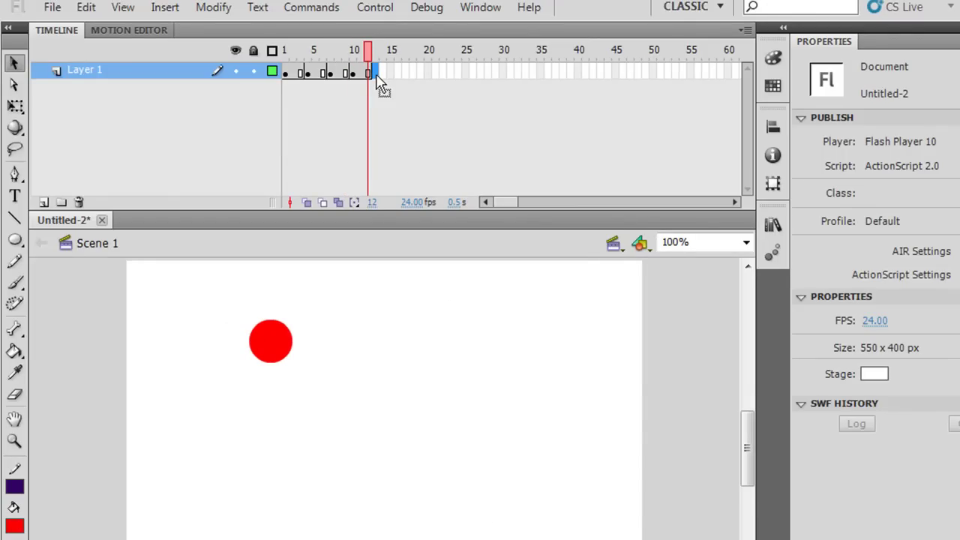
pyautogui.click(377, 74)
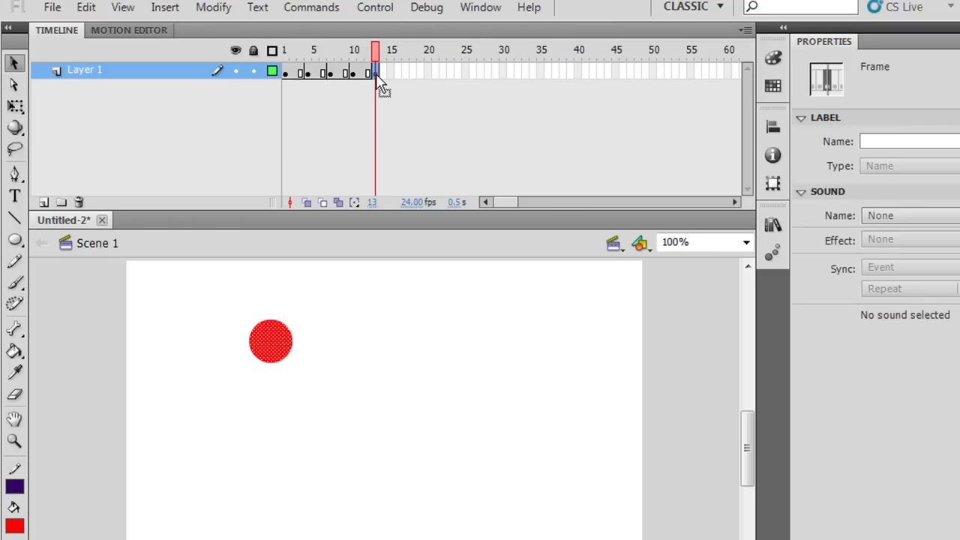
pyautogui.moveTo(274, 335); pyautogui.dragTo(313, 341)
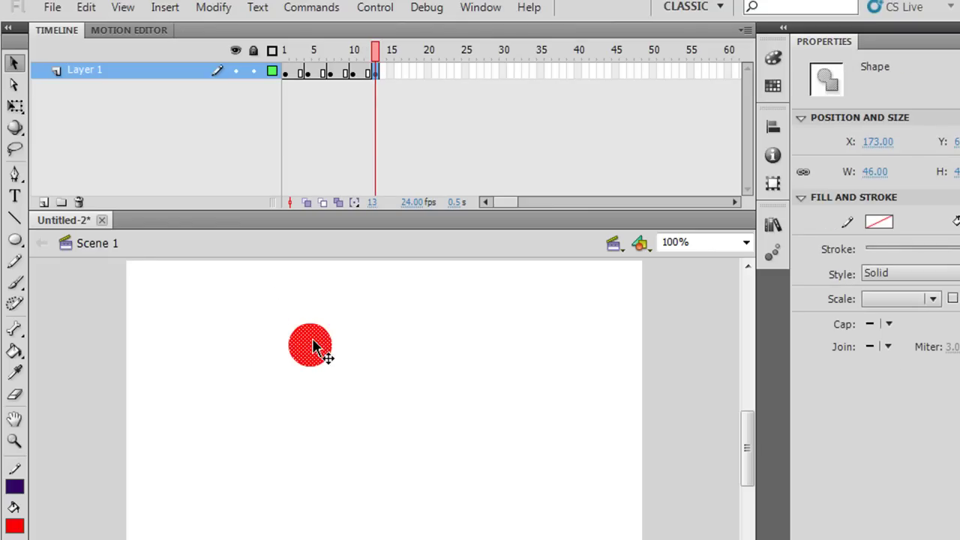
# Enlarge the circle from 46 to 67 px wide with Free Transform, nudging it slightly lower
pyautogui.click(15, 106)
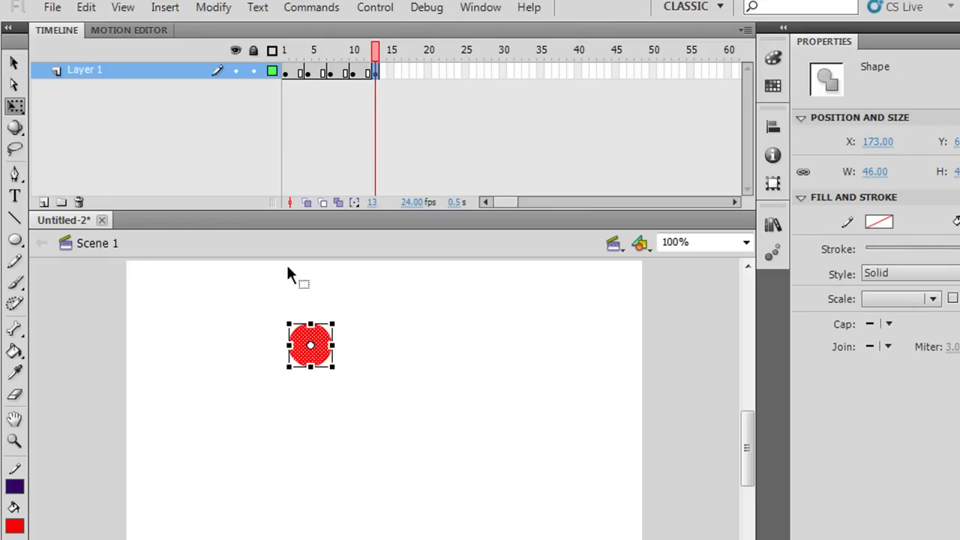
pyautogui.moveTo(332, 324); pyautogui.dragTo(352, 310)
pyautogui.moveTo(343, 343); pyautogui.dragTo(337, 357)
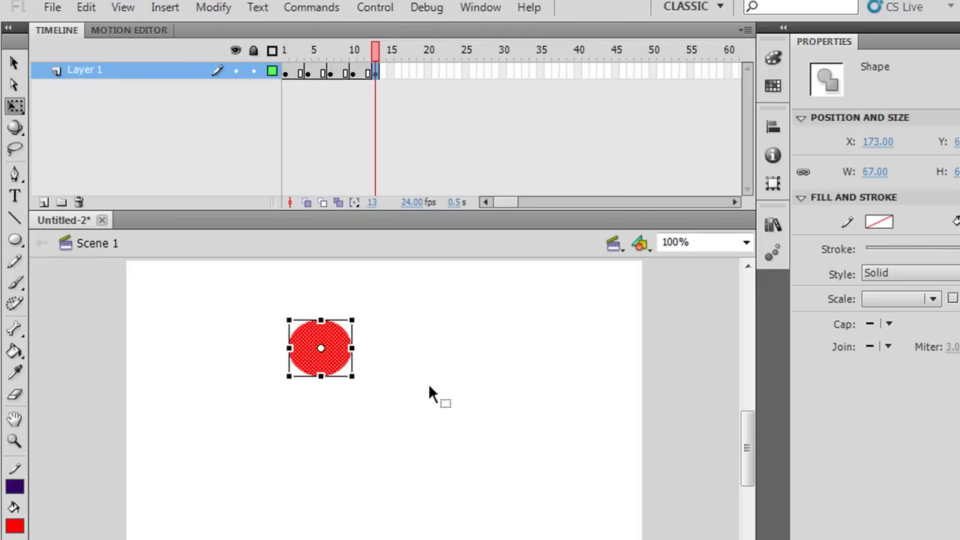
pyautogui.click(434, 403)
pyautogui.click(324, 362)
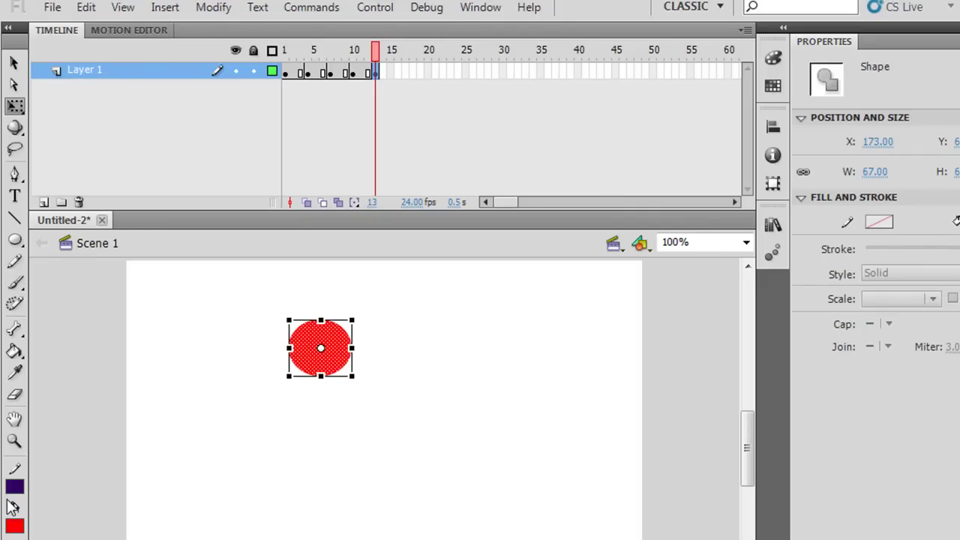
# Fill the frame-13 circle with dark orange and play the animation to check it
pyautogui.click(15, 525)
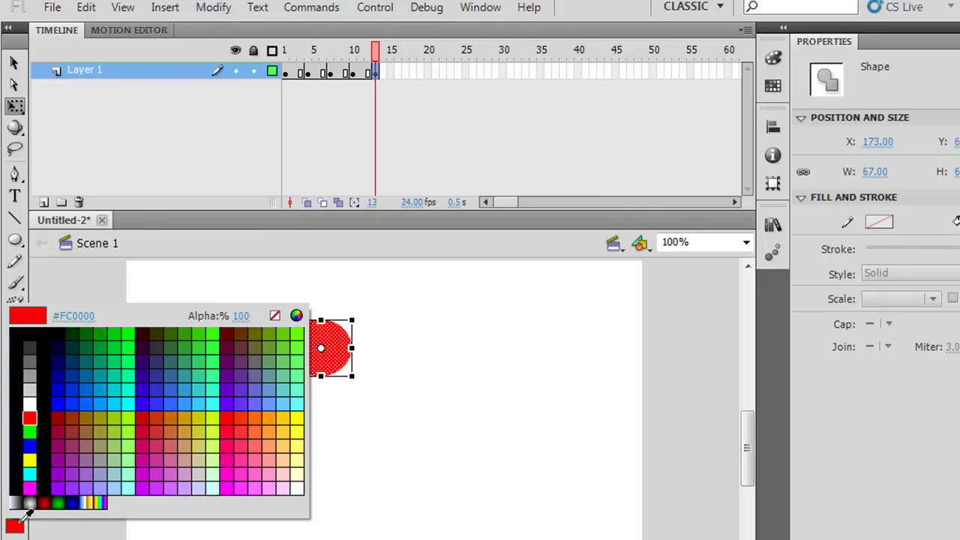
pyautogui.click(157, 413)
pyautogui.click(269, 443)
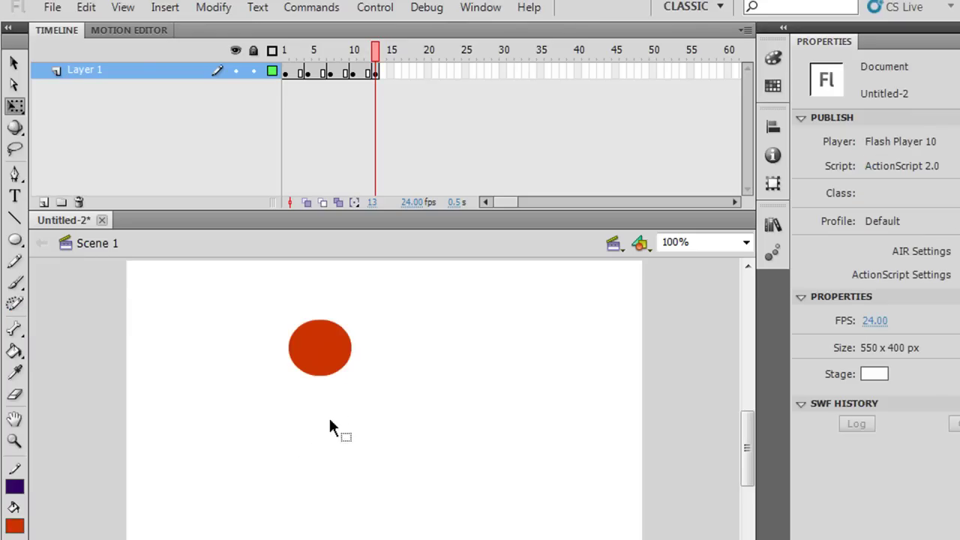
pyautogui.click(377, 9)
pyautogui.click(388, 27)
# Move the last frame from 14 to 15 and scrub back to frame 1
pyautogui.click(383, 75)
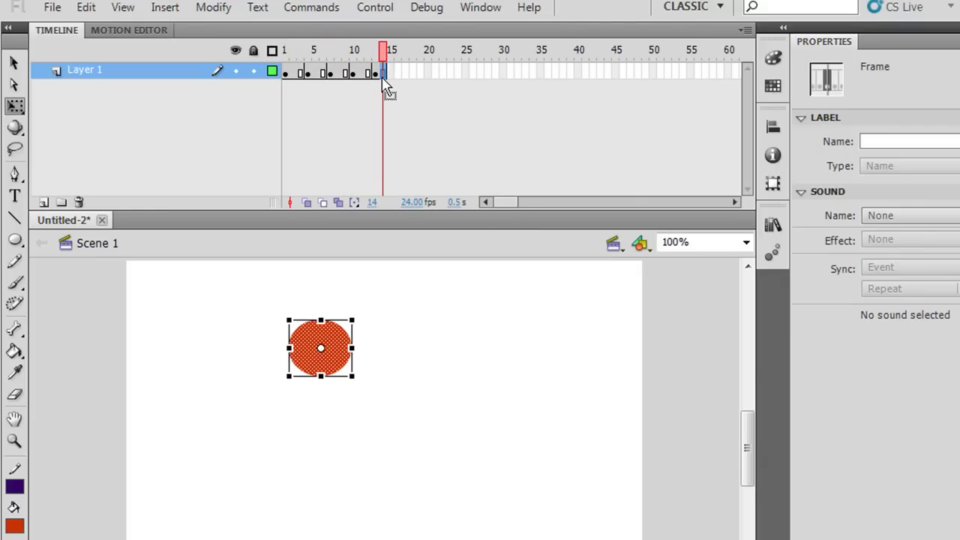
pyautogui.moveTo(385, 85); pyautogui.dragTo(389, 98)
pyautogui.moveTo(388, 60); pyautogui.dragTo(250, 53)
pyautogui.click(448, 383)
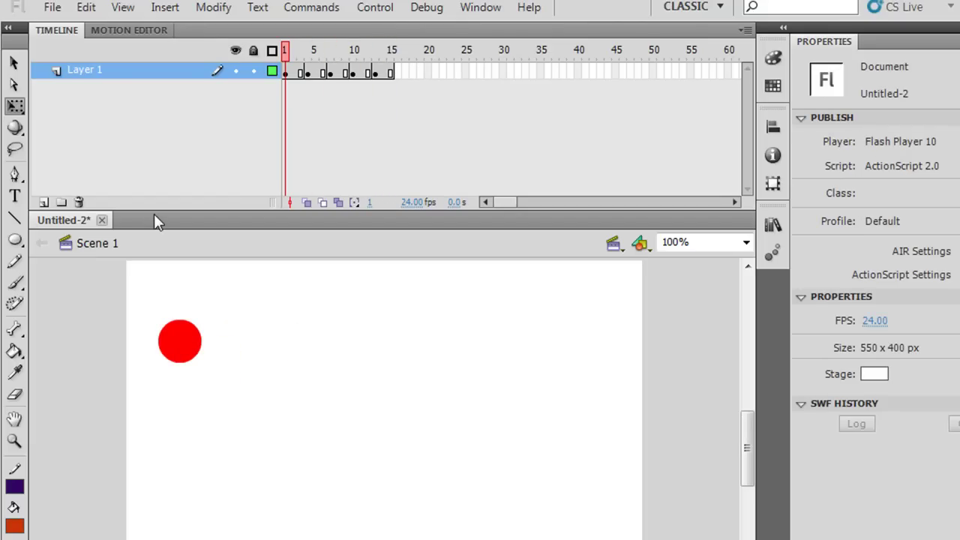
# Add a second layer, name the layers 'circle' and 'square', and lock the circle layer
pyautogui.click(42, 202)
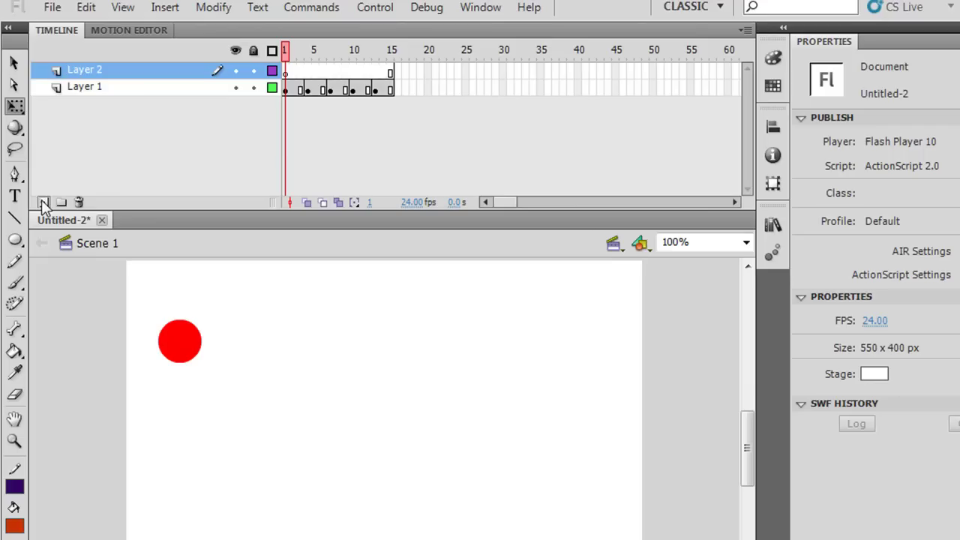
pyautogui.doubleClick(84, 87)
pyautogui.write('circle')
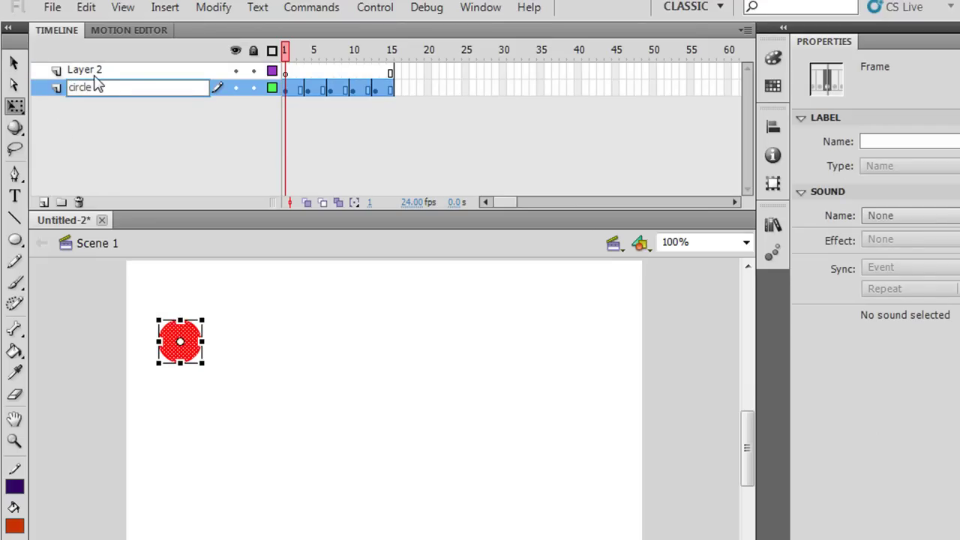
pyautogui.click(89, 72)
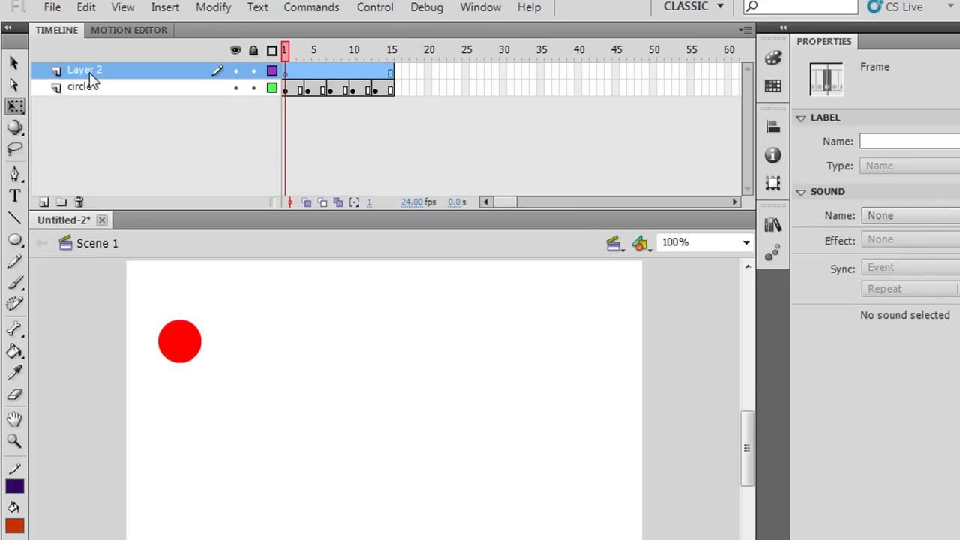
pyautogui.doubleClick(91, 71)
pyautogui.write('square')
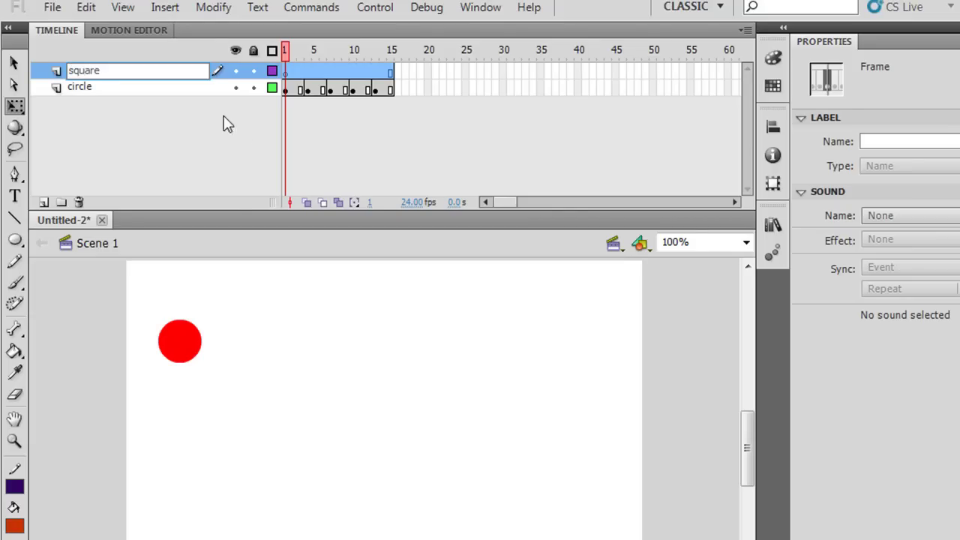
pyautogui.click(229, 197)
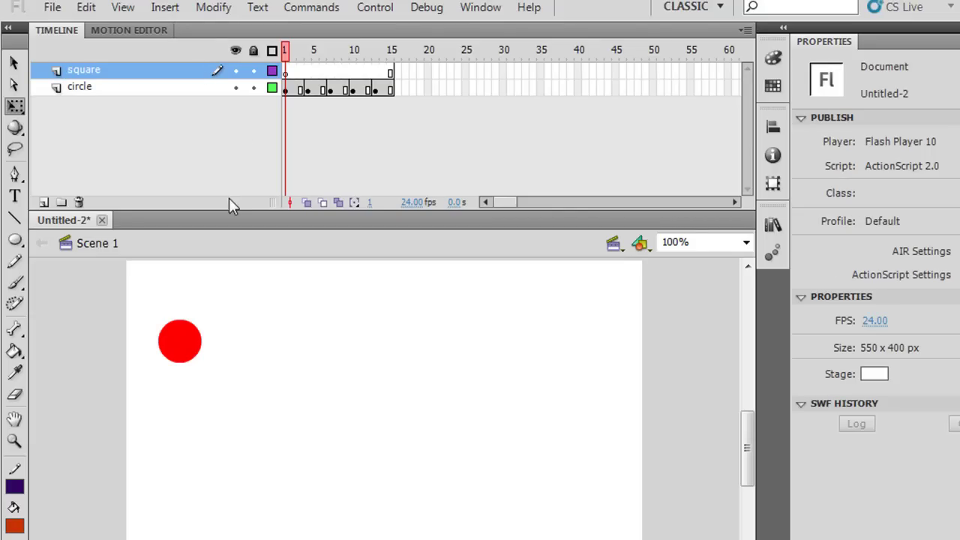
pyautogui.moveTo(288, 55); pyautogui.dragTo(376, 55)
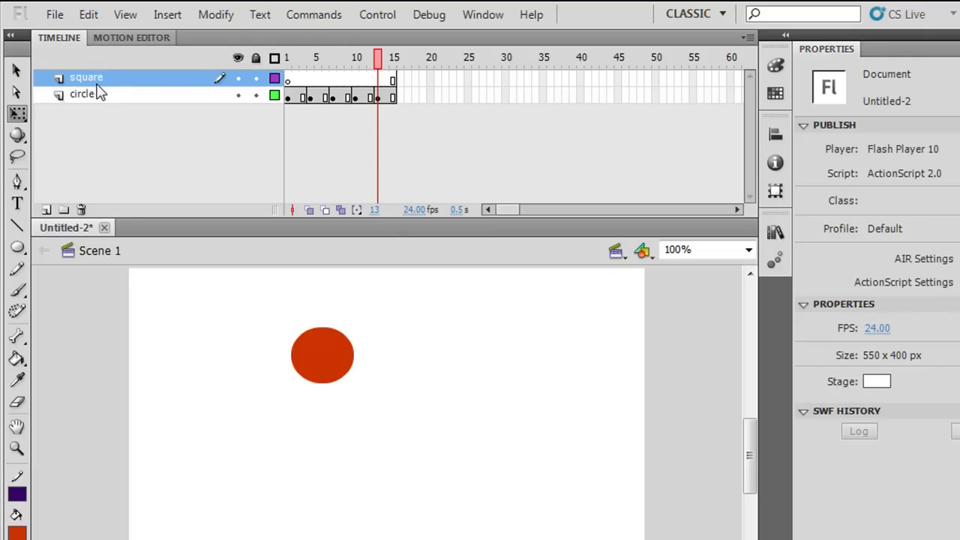
pyautogui.click(256, 96)
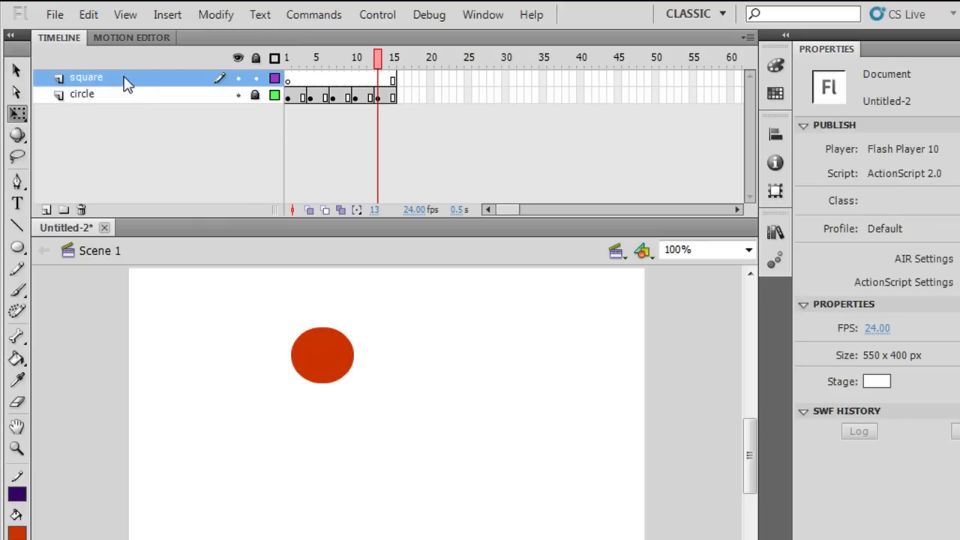
# Choose the Rectangle tool with #003300 dark green fill and no stroke, then return to frame 1
pyautogui.click(17, 246)
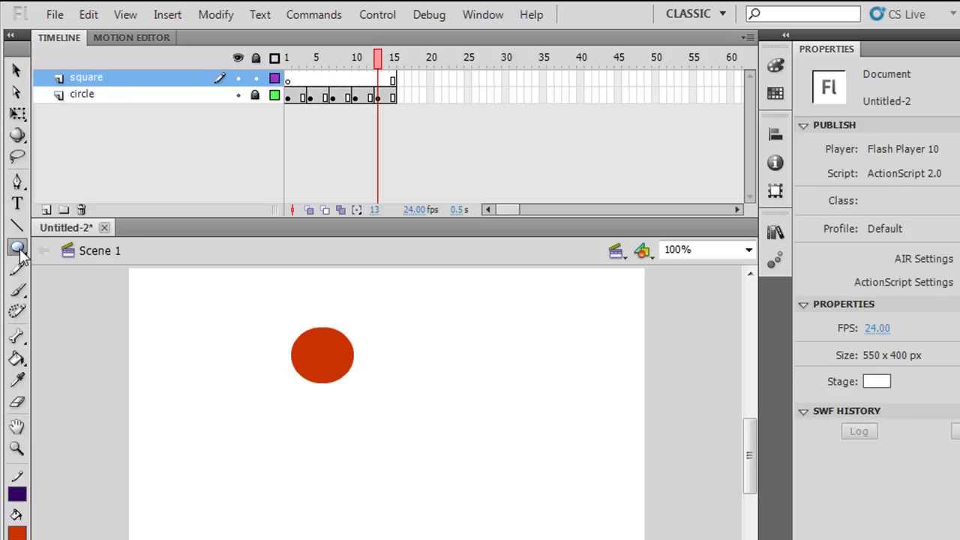
pyautogui.click(111, 248)
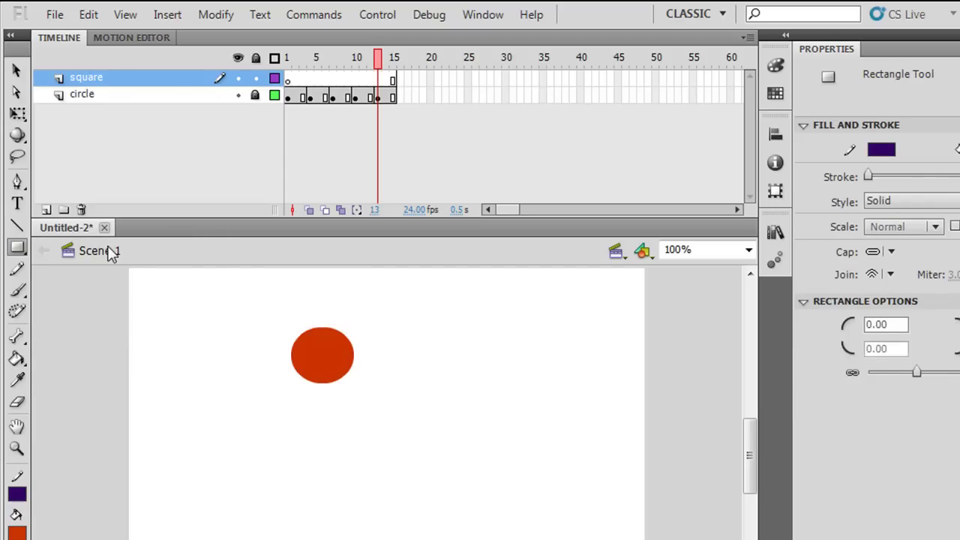
pyautogui.click(17, 532)
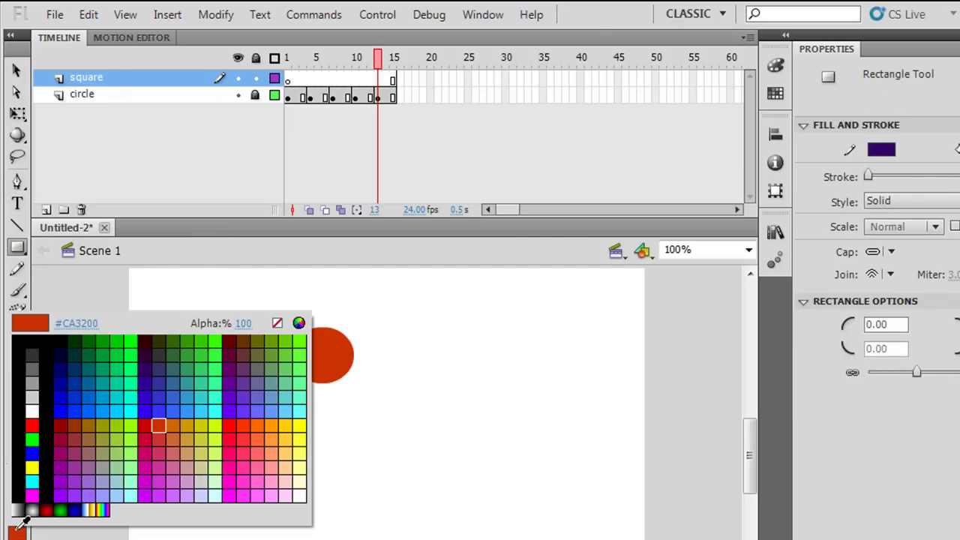
pyautogui.click(79, 340)
pyautogui.click(17, 495)
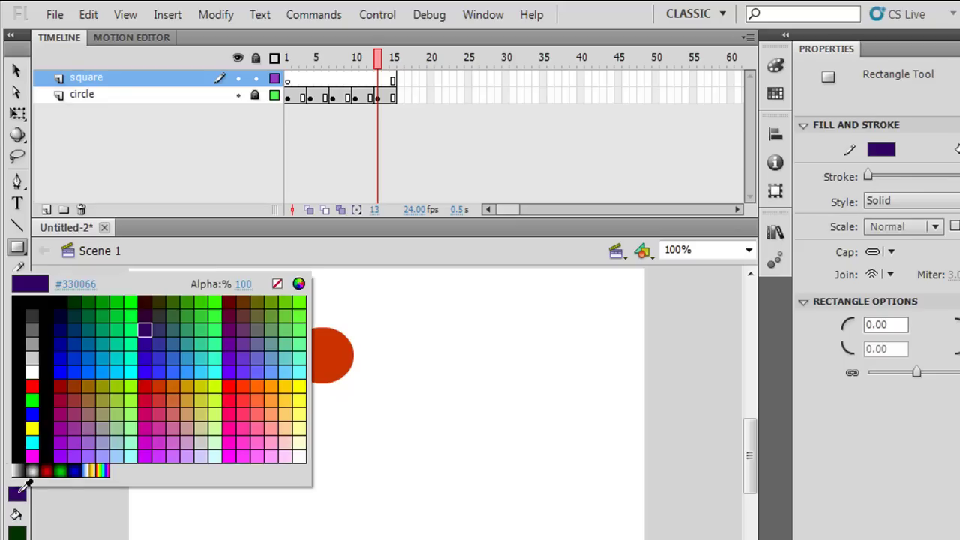
pyautogui.click(277, 285)
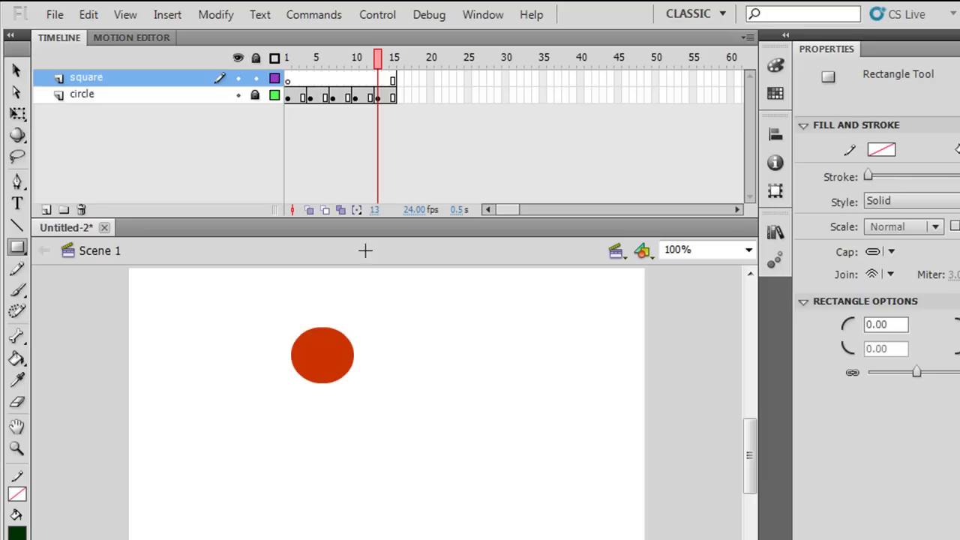
pyautogui.click(288, 80)
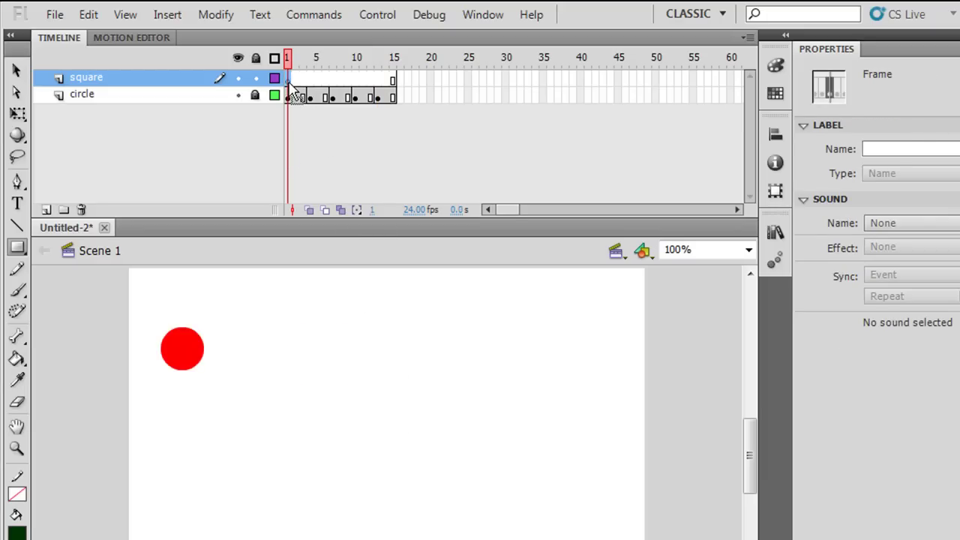
# Insert a keyframe at frame 14 on the square layer and draw a dark green square below the circle
pyautogui.click(363, 79)
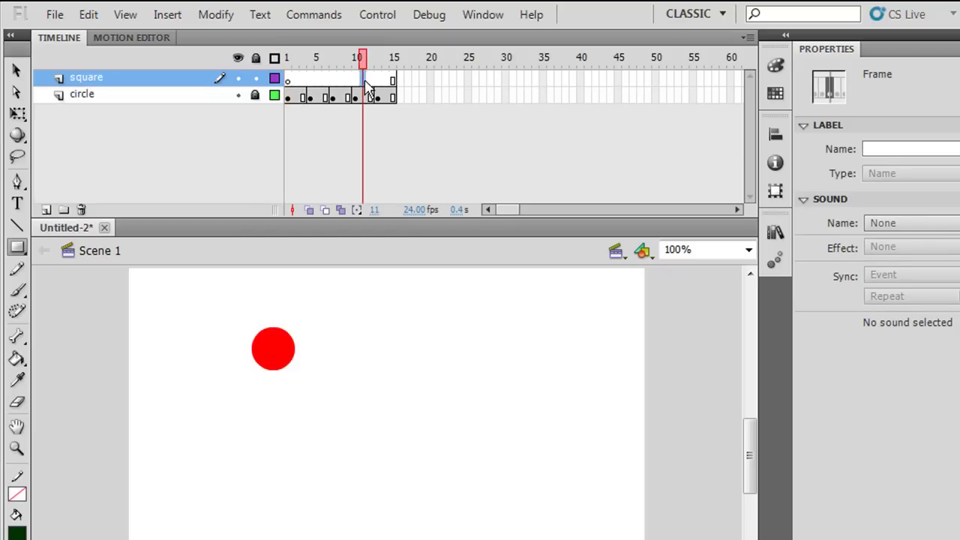
pyautogui.click(385, 80)
pyautogui.click(358, 80)
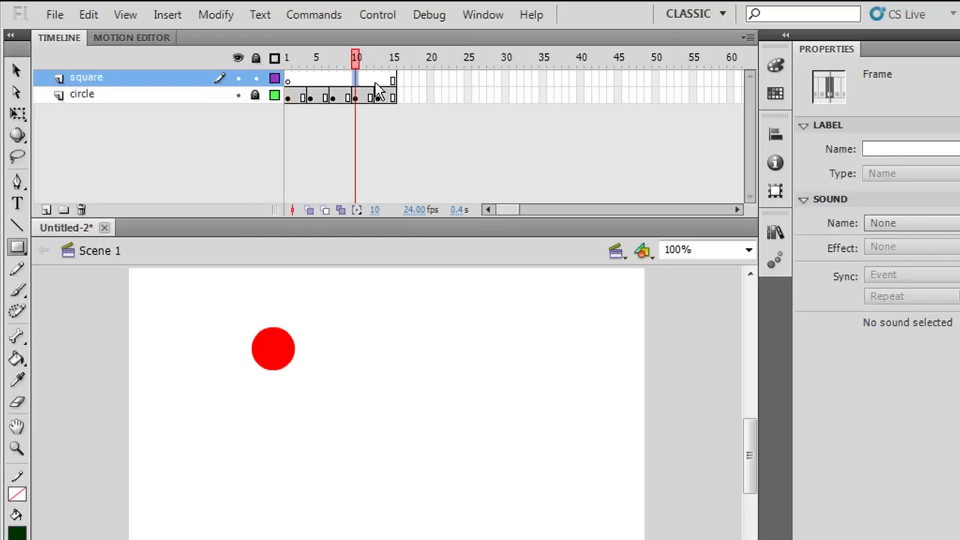
pyautogui.click(344, 84)
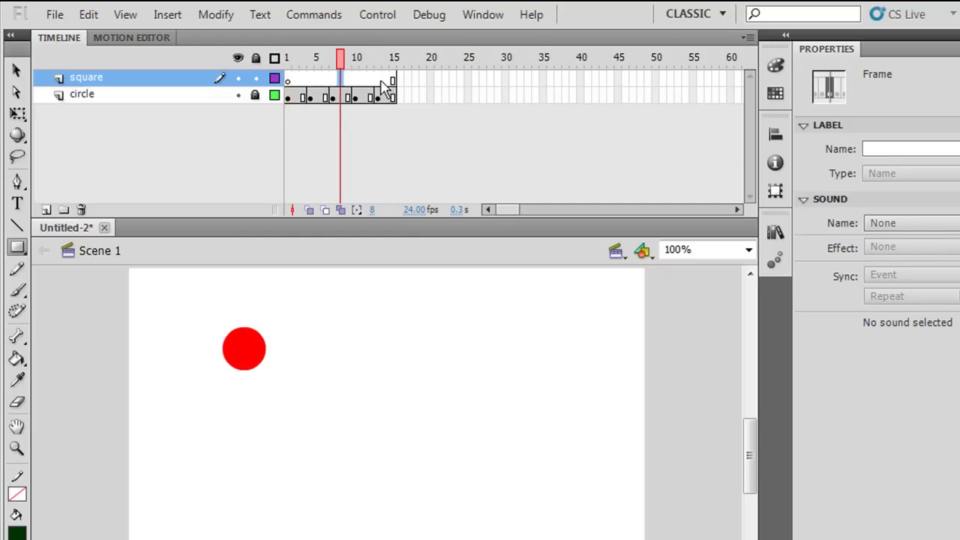
pyautogui.click(386, 82)
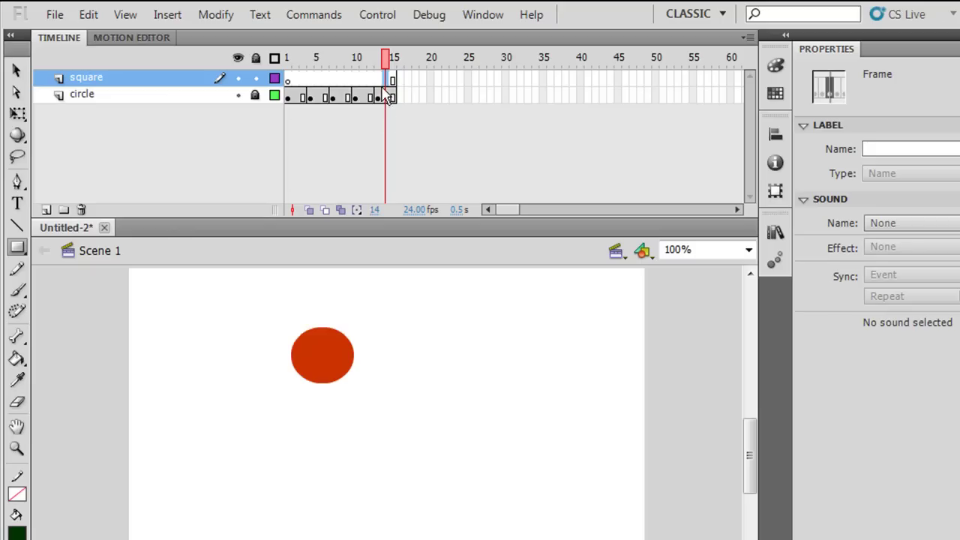
pyautogui.rightClick(390, 82)
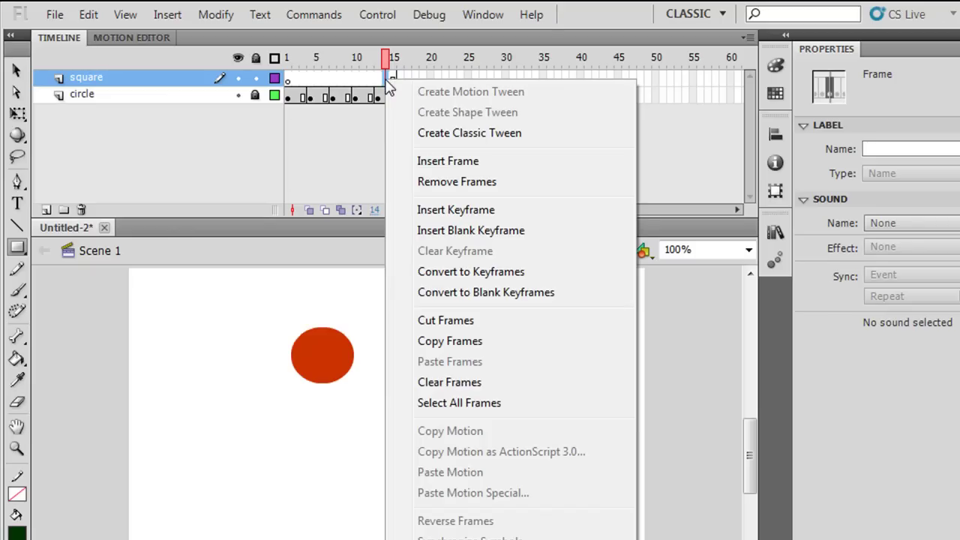
pyautogui.click(448, 210)
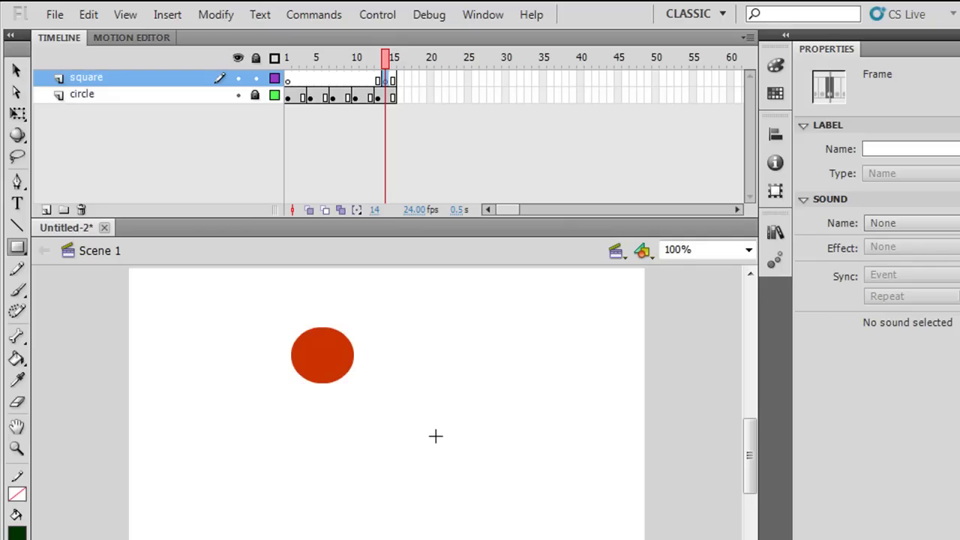
pyautogui.moveTo(436, 436); pyautogui.dragTo(492, 475)
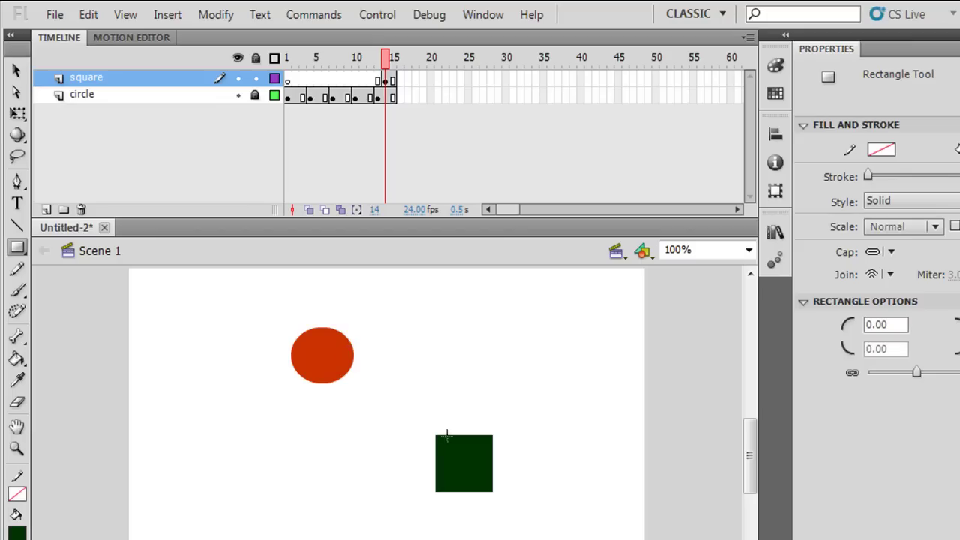
pyautogui.click(16, 70)
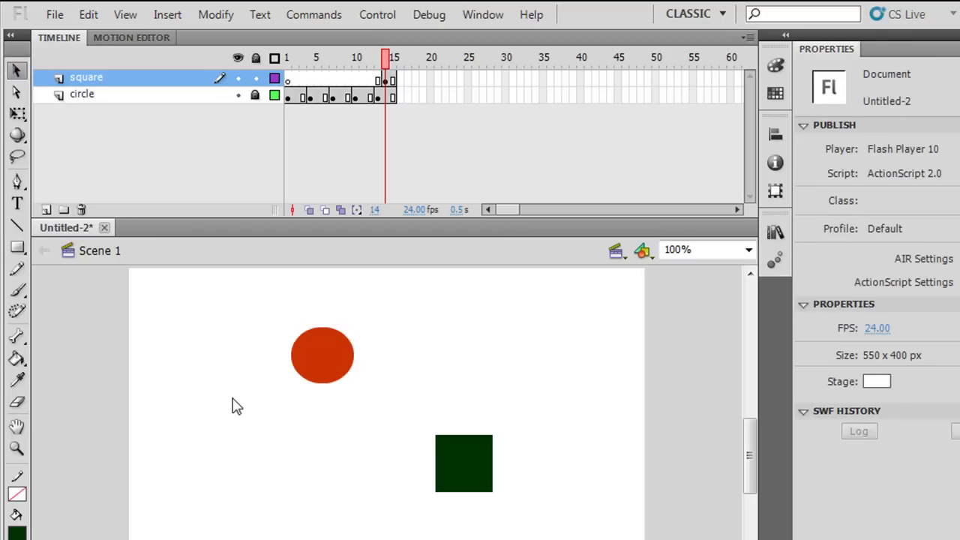
# Nudge the green square to a new position, then rewind to frame 1 and play the animation through
pyautogui.moveTo(469, 484); pyautogui.dragTo(476, 460)
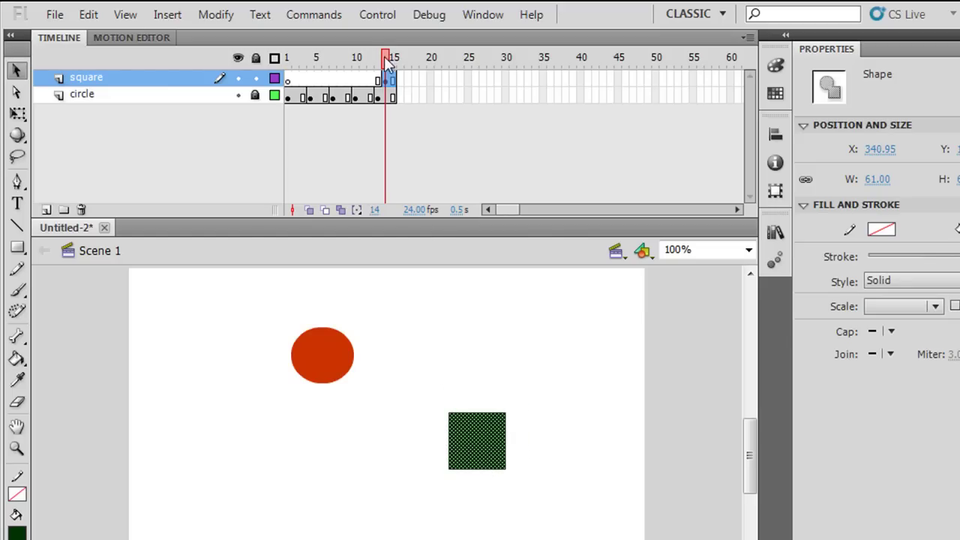
pyautogui.moveTo(385, 58); pyautogui.dragTo(261, 54)
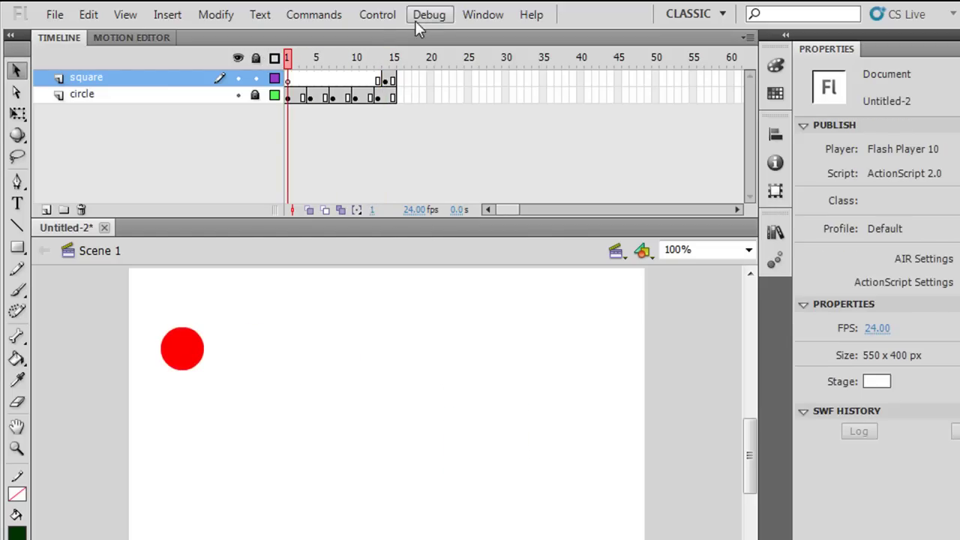
pyautogui.click(375, 15)
pyautogui.click(397, 37)
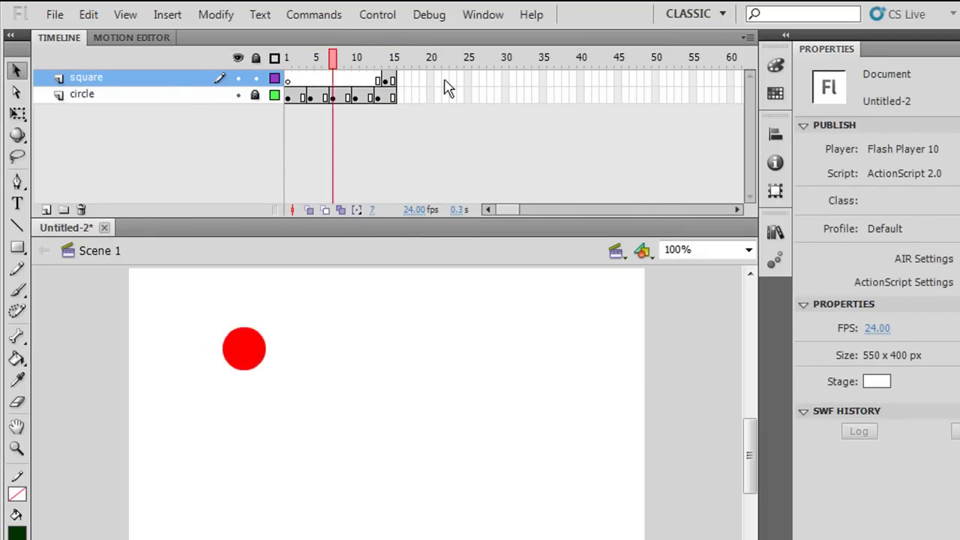
pyautogui.click(377, 15)
pyautogui.click(397, 35)
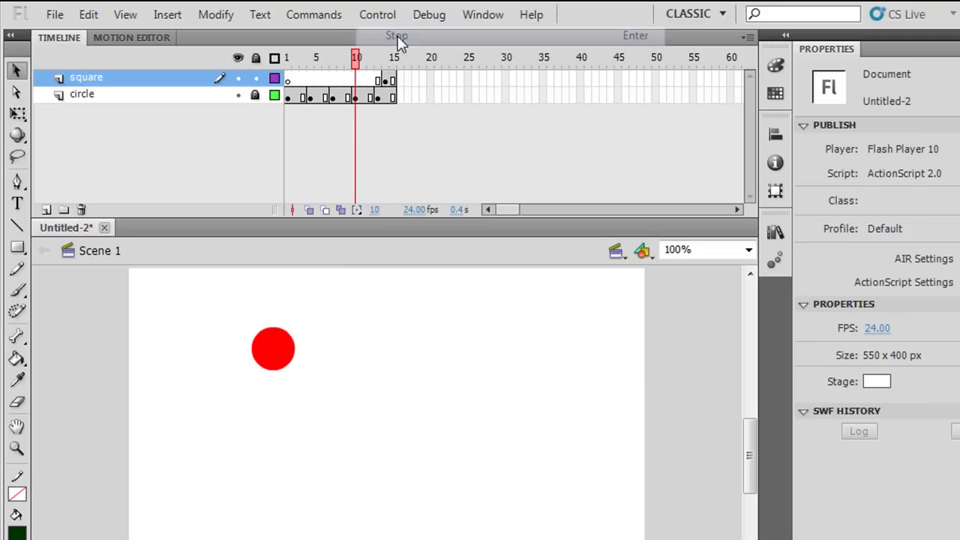
# Add square keyframes at frames 16, 18 and 20, dropping the square lower each time to the stage bottom
pyautogui.click(403, 81)
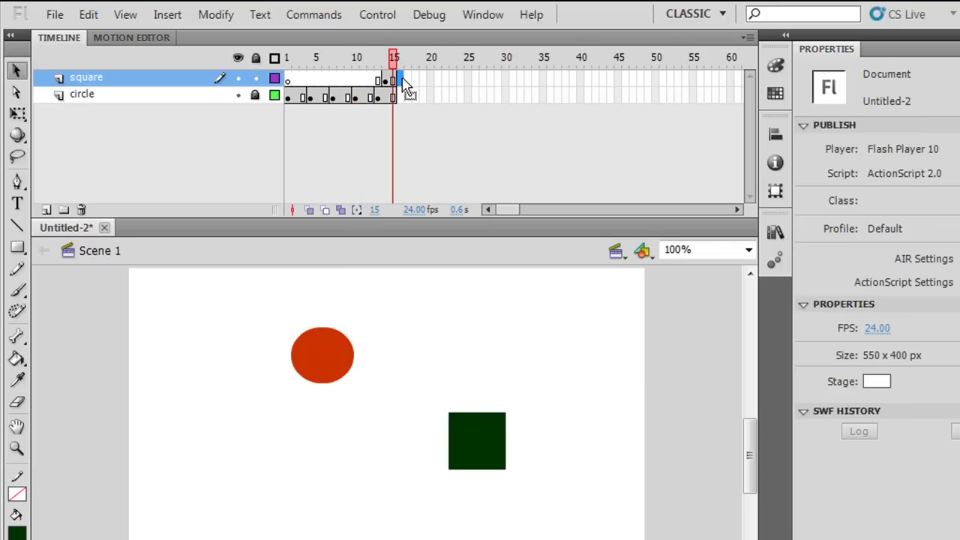
pyautogui.click(403, 80)
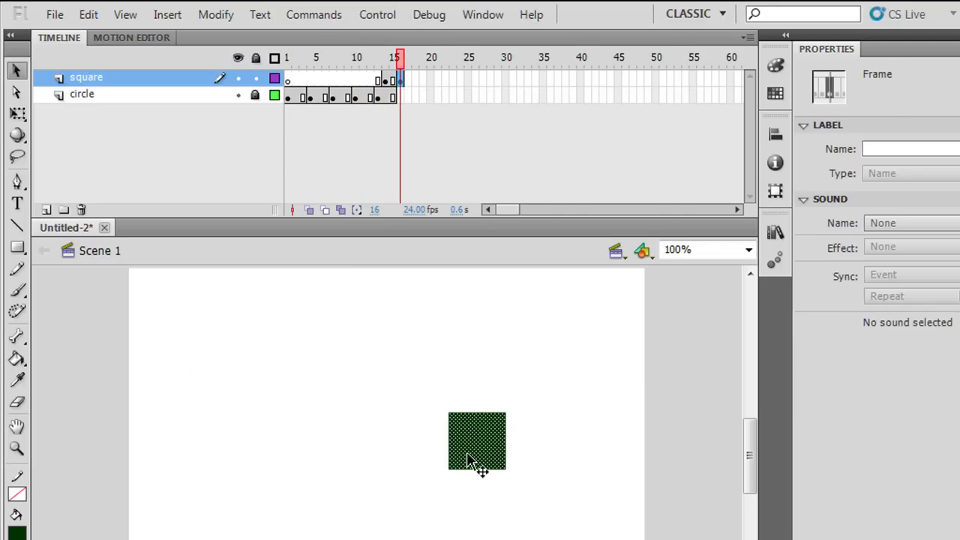
pyautogui.moveTo(474, 454); pyautogui.dragTo(472, 482)
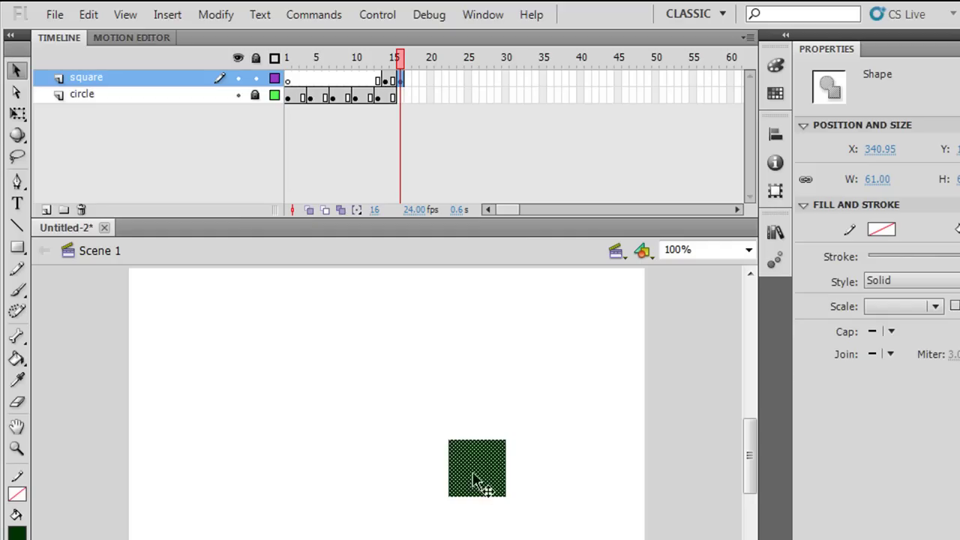
pyautogui.click(415, 79)
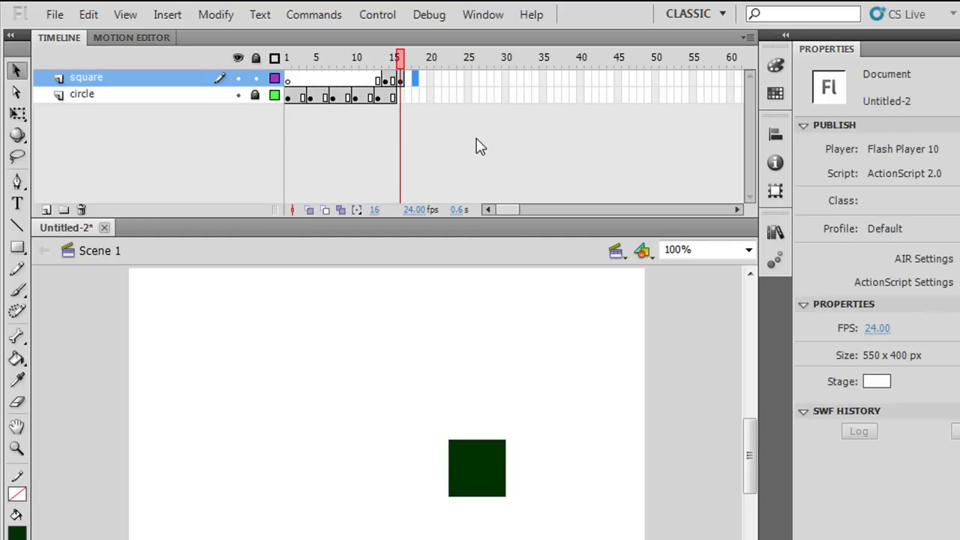
pyautogui.press('F6')
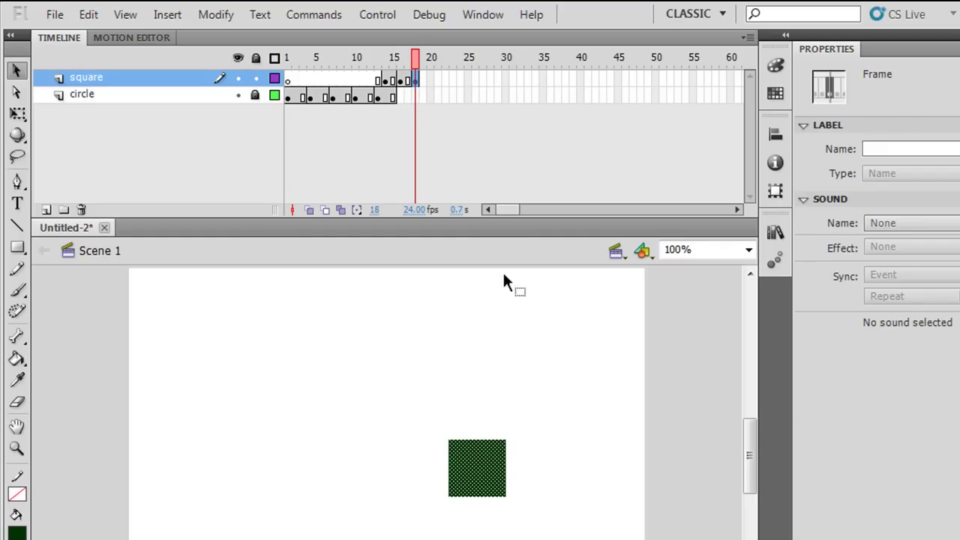
pyautogui.moveTo(489, 485); pyautogui.dragTo(488, 526)
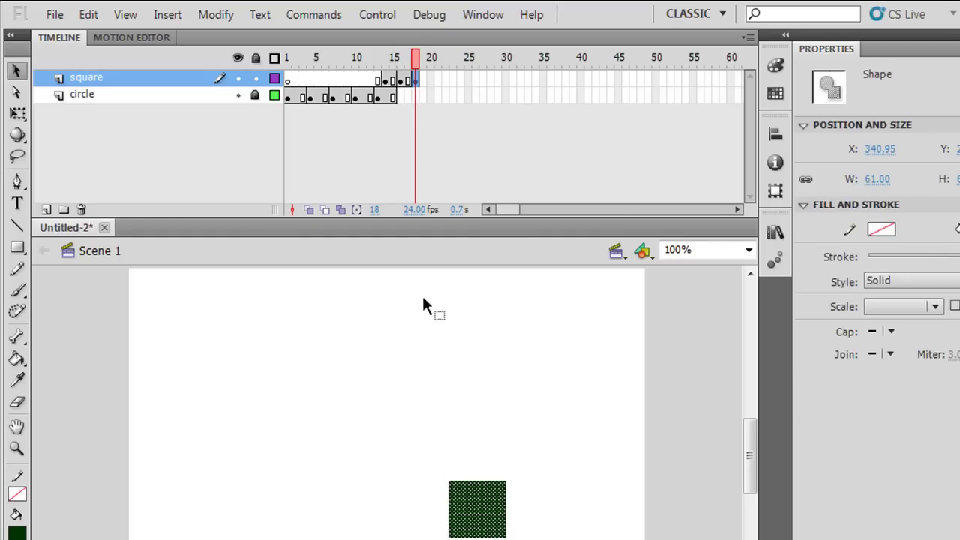
pyautogui.click(432, 80)
pyautogui.press('F6')
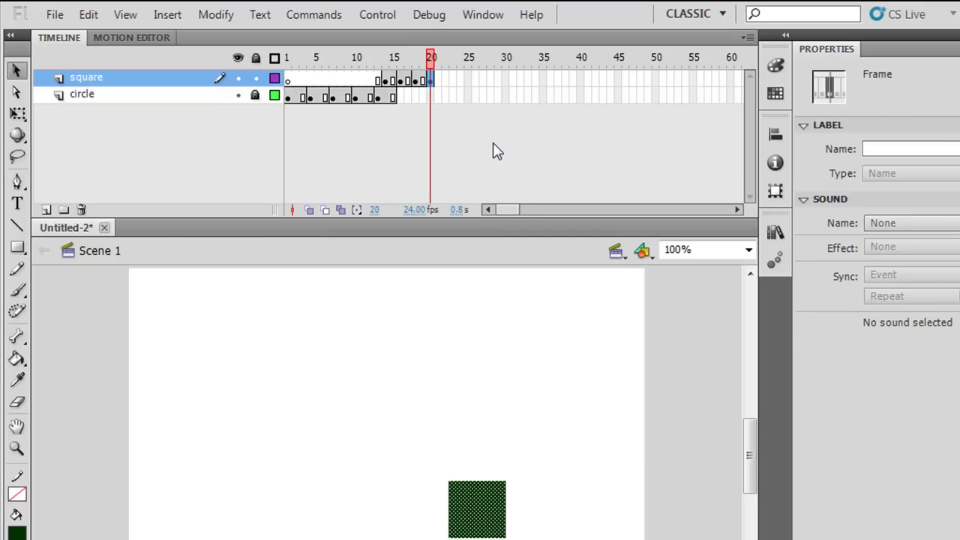
pyautogui.moveTo(472, 536); pyautogui.dragTo(471, 539)
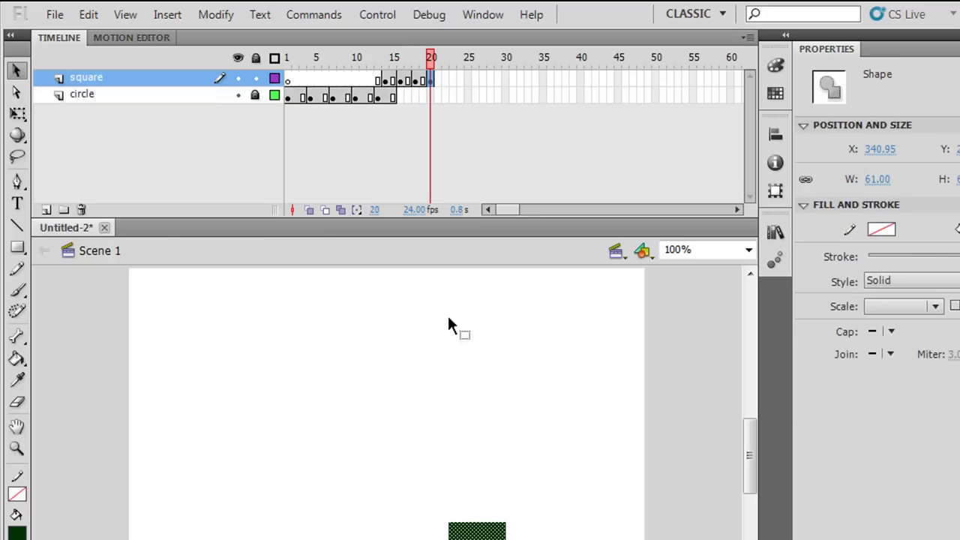
pyautogui.moveTo(434, 63)
pyautogui.mouseDown()
pyautogui.moveTo(276, 60)
pyautogui.moveTo(421, 46)
pyautogui.moveTo(430, 54)
pyautogui.moveTo(287, 59)
pyautogui.moveTo(429, 48)
pyautogui.moveTo(431, 58)
pyautogui.mouseUp()
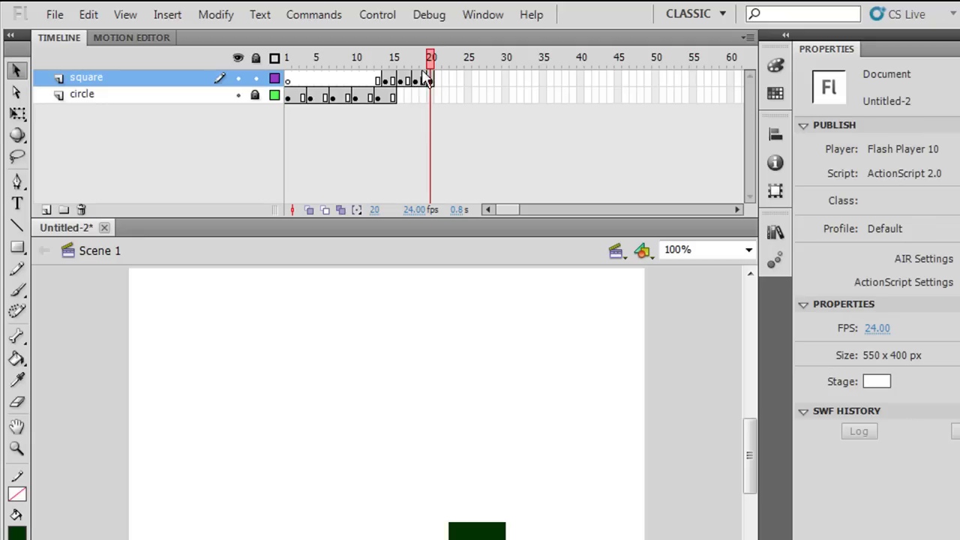
pyautogui.moveTo(434, 66); pyautogui.dragTo(394, 66)
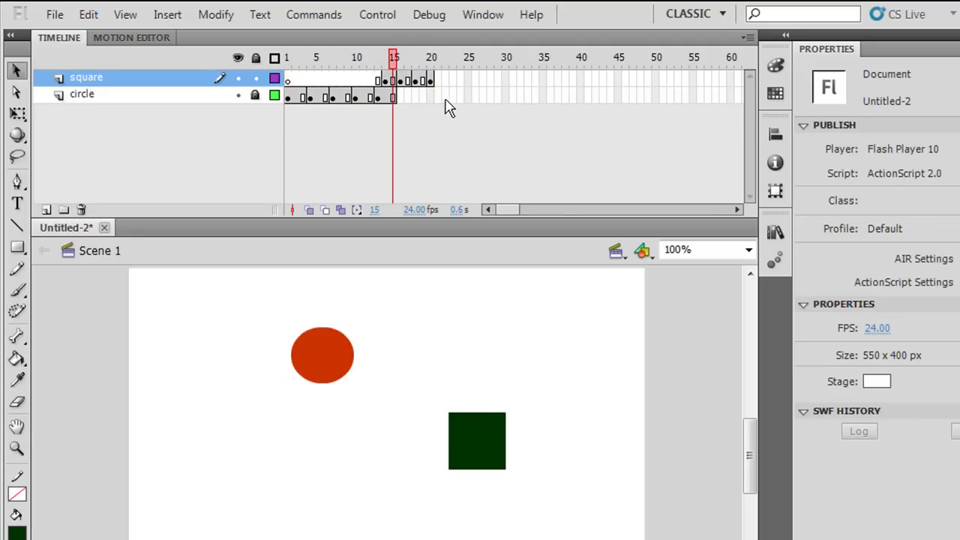
pyautogui.moveTo(397, 64); pyautogui.dragTo(290, 64)
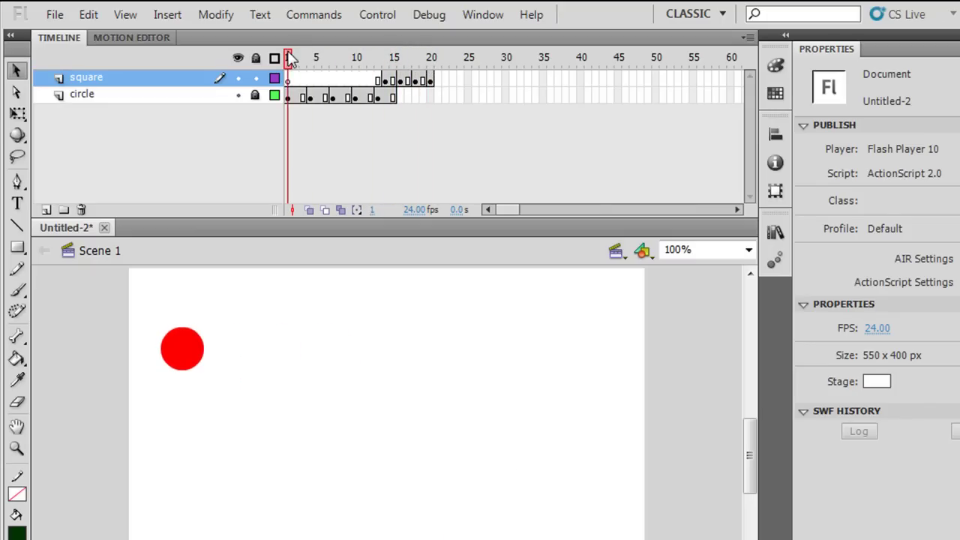
pyautogui.press('Return')
pyautogui.moveTo(403, 60); pyautogui.dragTo(441, 42)
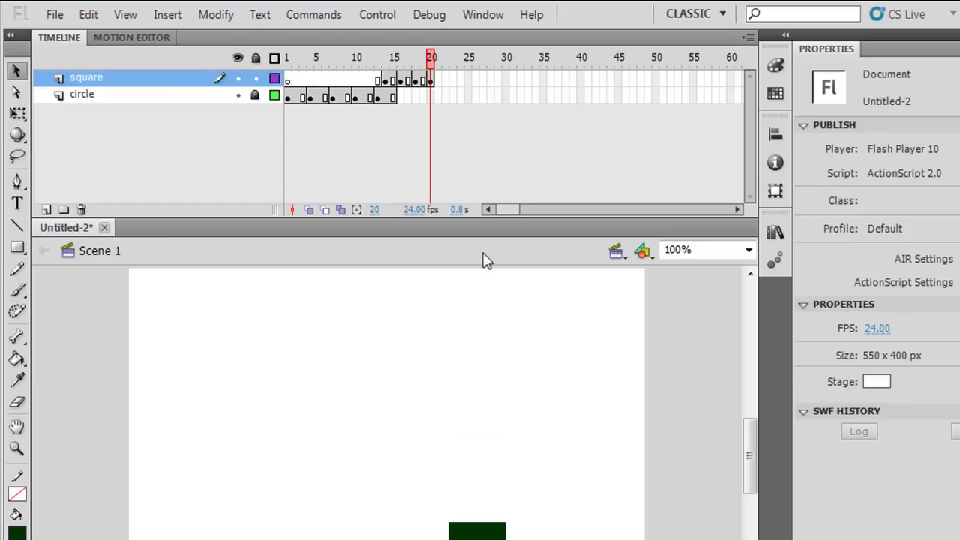